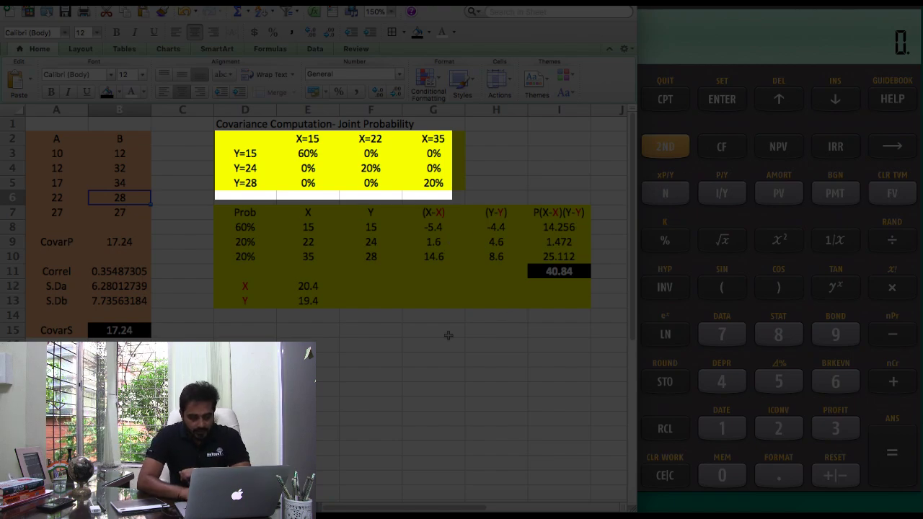
Step: Open the calculator's data-entry worksheet and clear the previously stored data points
{"action": "left_click", "coordinate": [561, 271]}
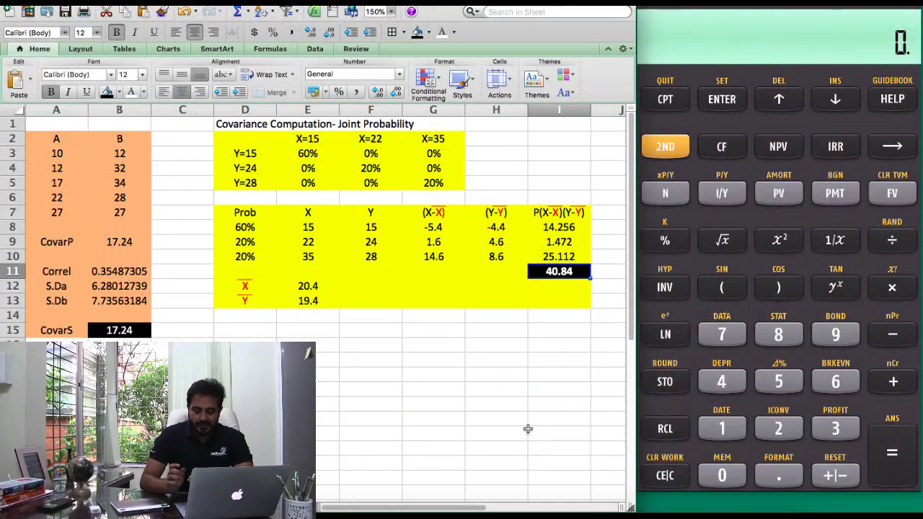
{"action": "key", "text": "2"}
{"action": "key", "text": "7"}
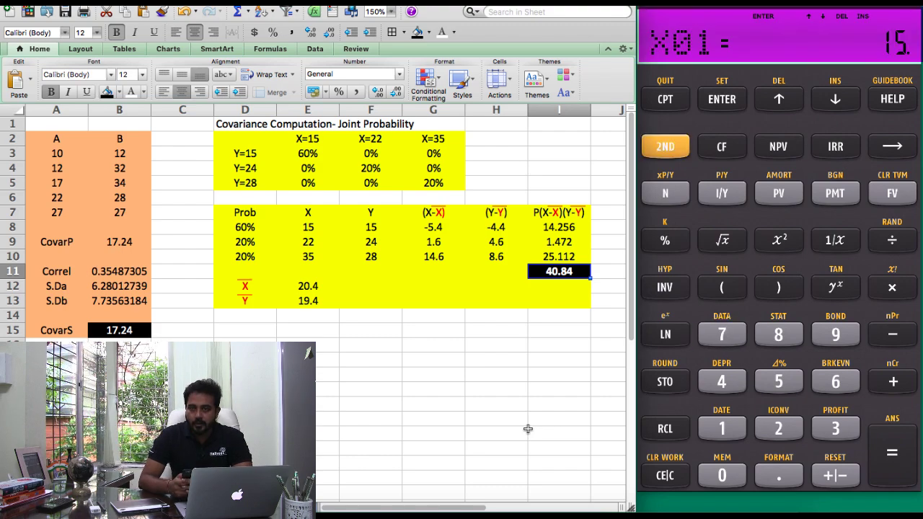
{"action": "key", "text": "shift"}
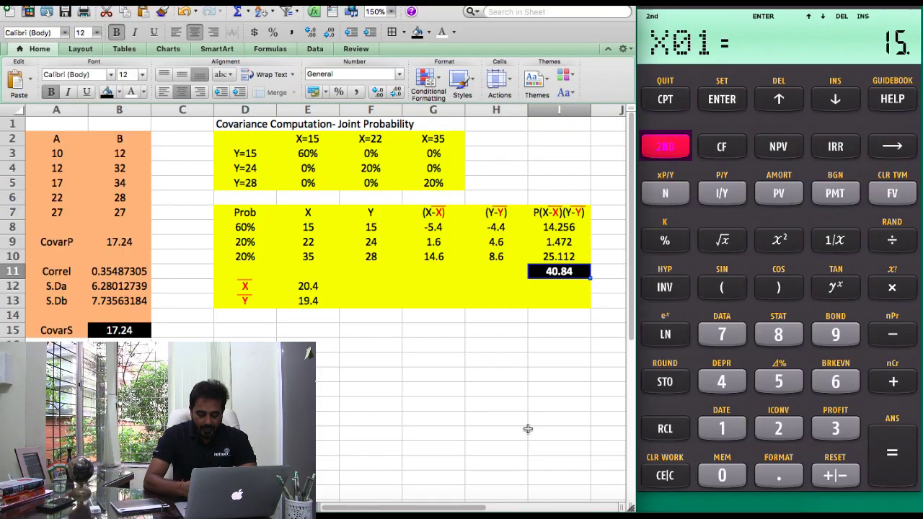
{"action": "key", "text": "Escape"}
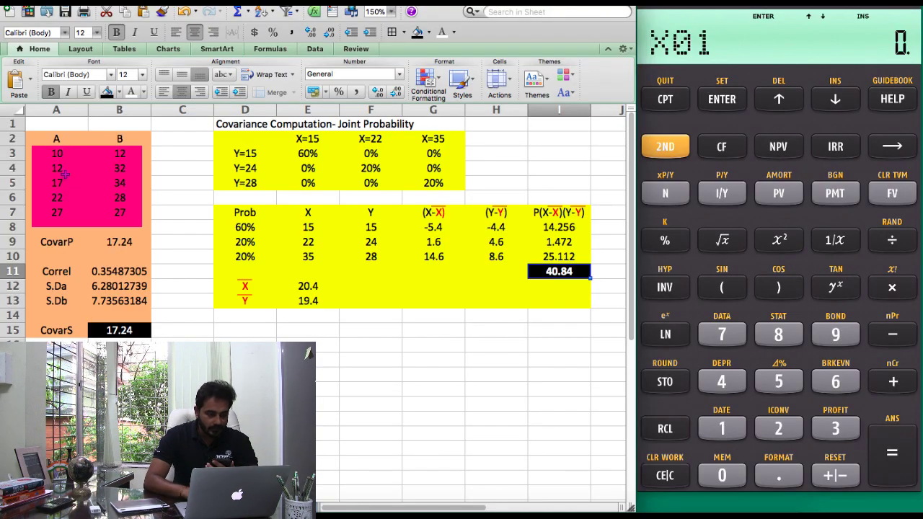
{"action": "left_click_drag", "start_coordinate": [55, 155], "coordinate": [98, 214]}
{"action": "left_click", "coordinate": [404, 245]}
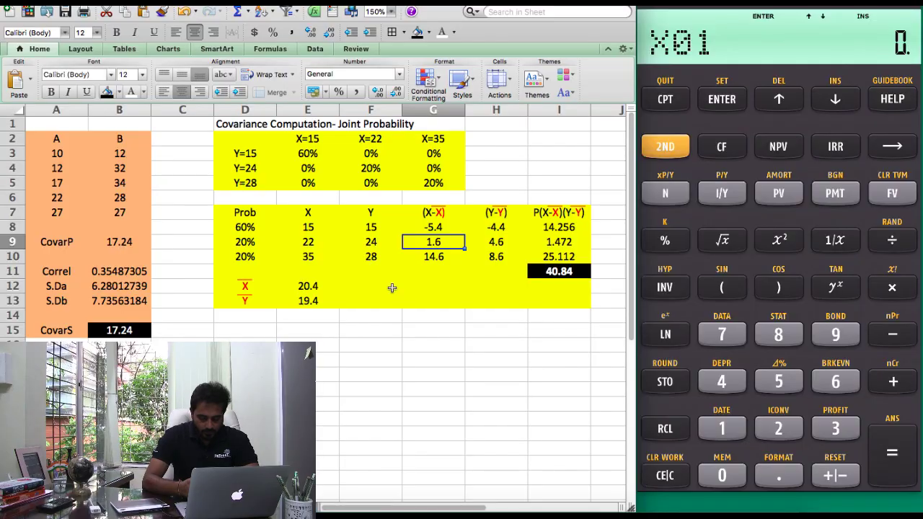
Step: Enter the first data pair from columns A and B in the calculator: X01 = 10 and Y01 = 12
{"action": "type", "text": "10"}
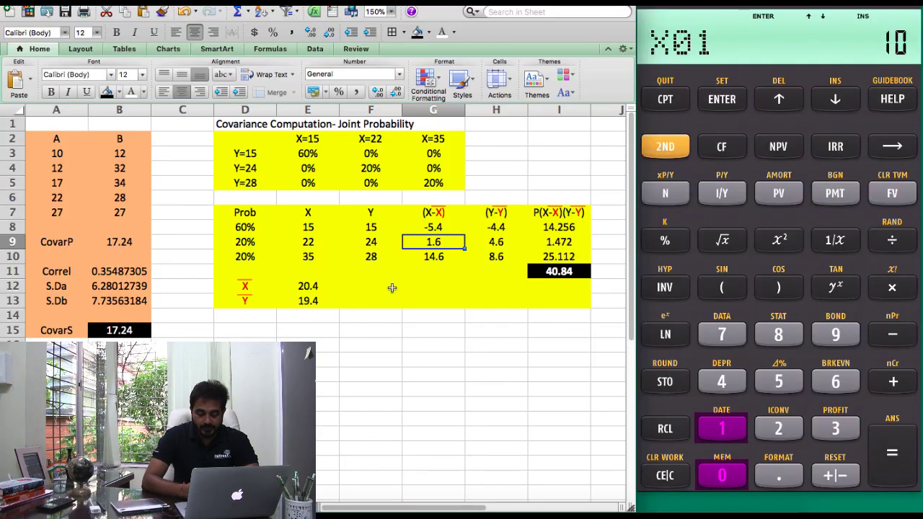
{"action": "key", "text": "Return"}
{"action": "key", "text": "Down"}
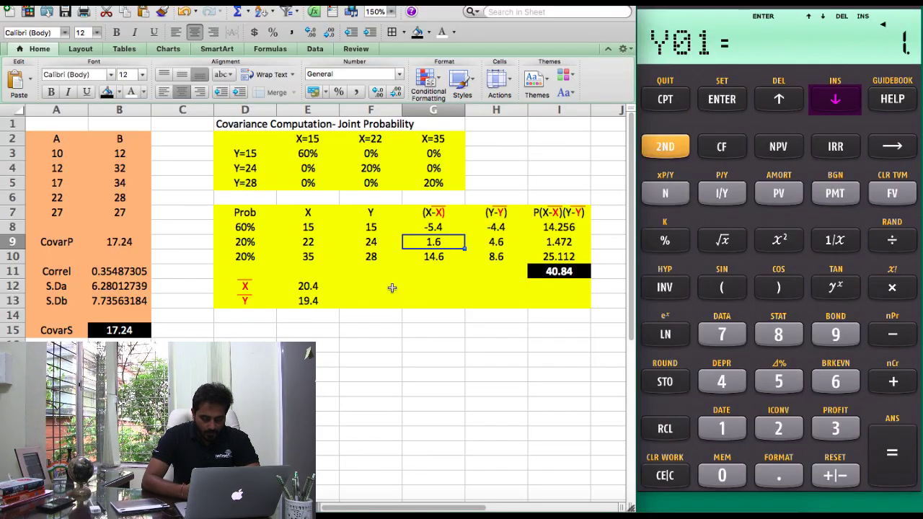
{"action": "type", "text": "12"}
{"action": "key", "text": "Return"}
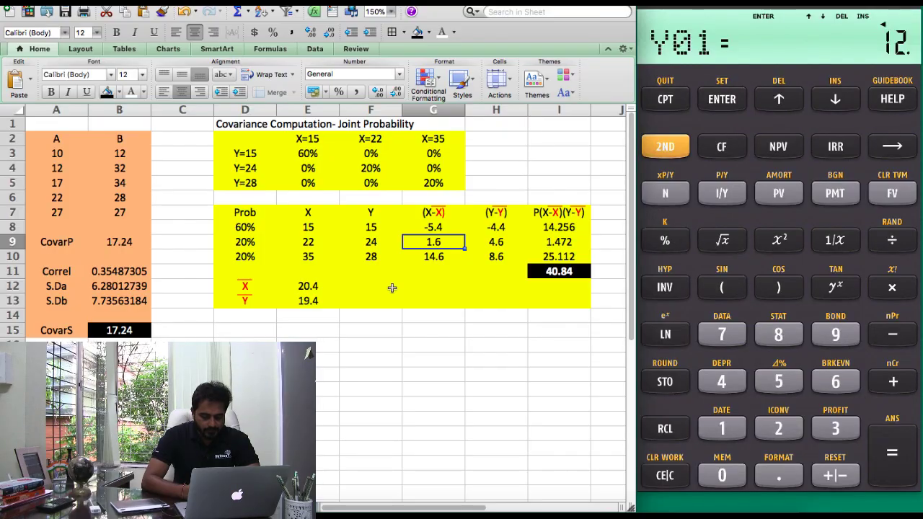
{"action": "key", "text": "Down"}
Step: Enter the second data pair in the calculator: X02 = 12 and Y02 = 32
{"action": "type", "text": "12"}
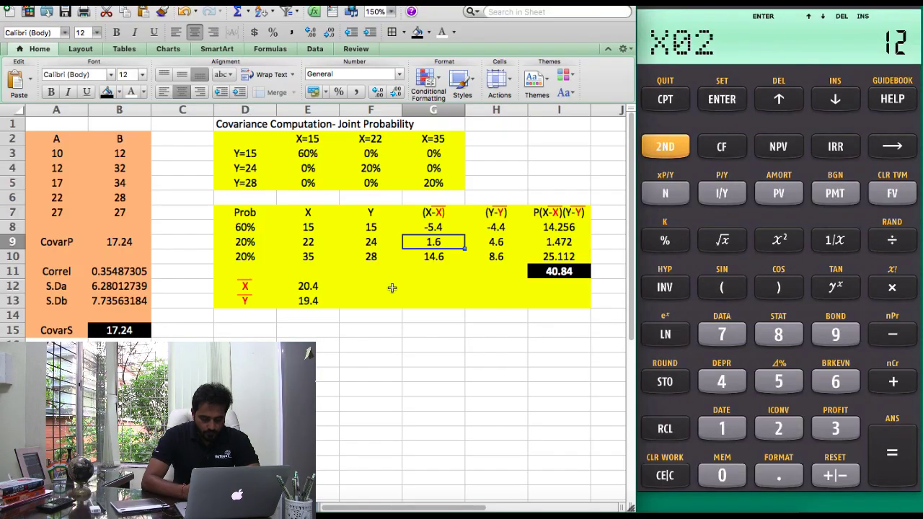
{"action": "key", "text": "Return"}
{"action": "key", "text": "Down"}
{"action": "type", "text": "32"}
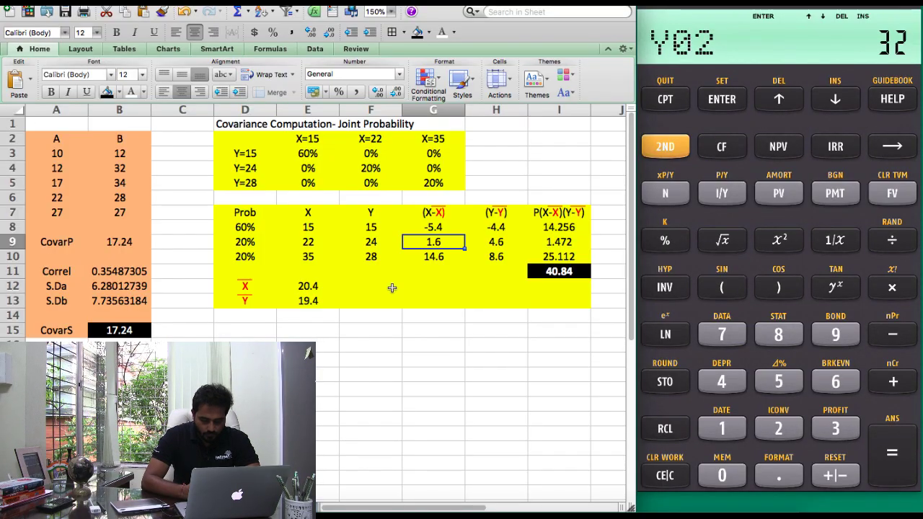
{"action": "key", "text": "Return"}
{"action": "key", "text": "Down"}
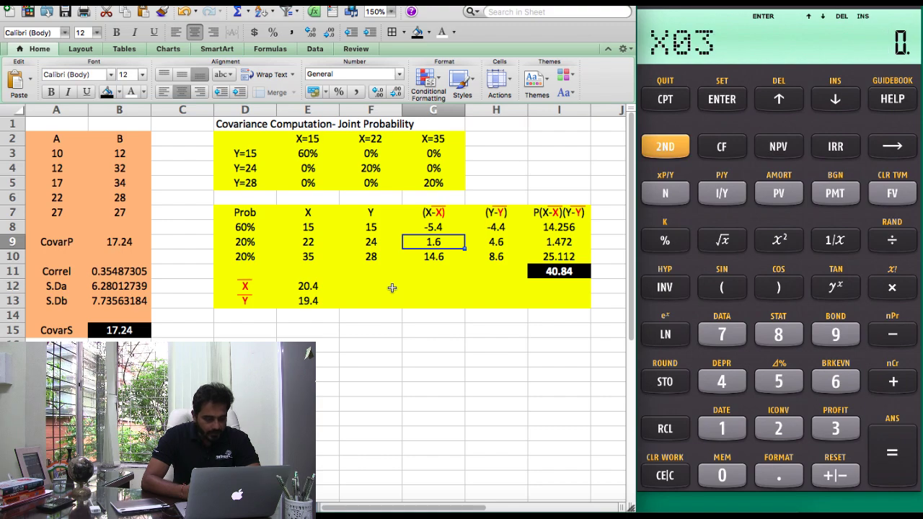
Step: Enter the third data pair in the calculator: X03 = 17 and Y03 = 34
{"action": "type", "text": "17"}
{"action": "key", "text": "Return"}
{"action": "key", "text": "Down"}
{"action": "type", "text": "34"}
{"action": "key", "text": "Return"}
{"action": "key", "text": "Down"}
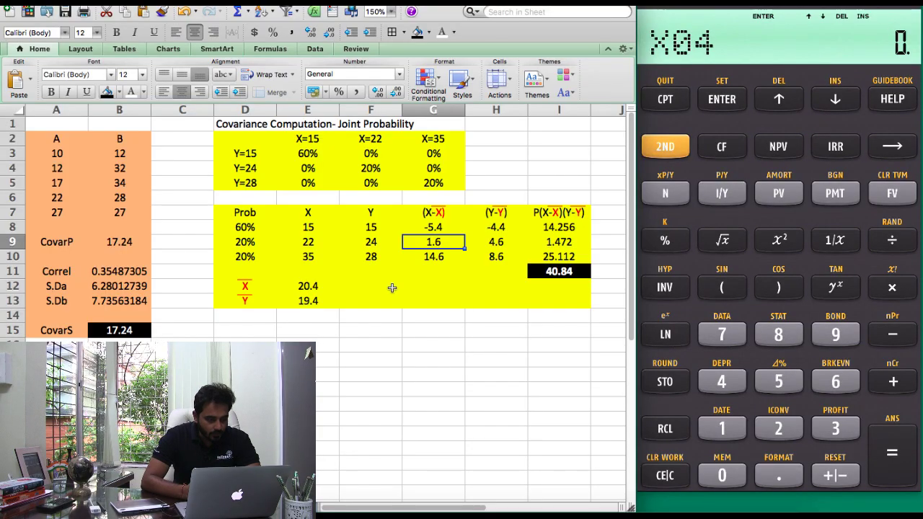
Step: Enter the fourth data pair in the calculator: X04 = 22 and Y04 = 28
{"action": "type", "text": "22"}
{"action": "key", "text": "Return"}
{"action": "key", "text": "Down"}
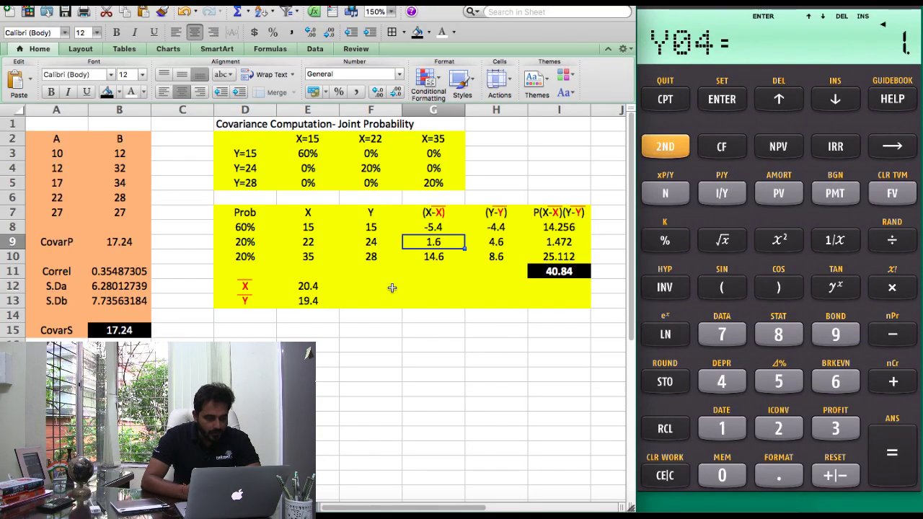
{"action": "type", "text": "28"}
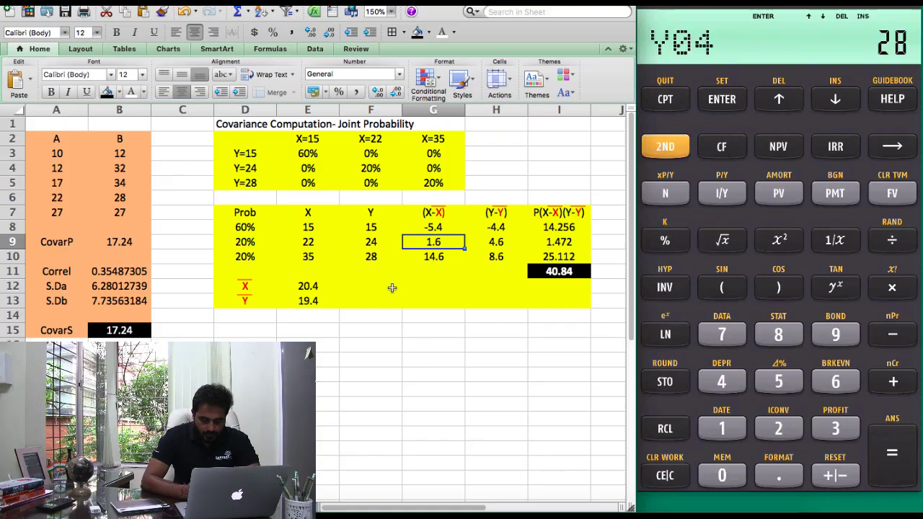
{"action": "key", "text": "Return"}
{"action": "key", "text": "Down"}
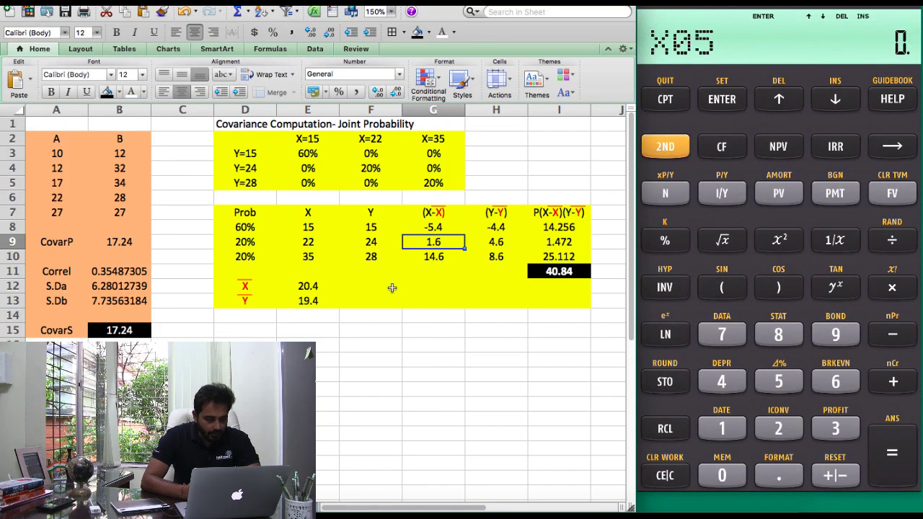
Step: Enter the fifth data pair in the calculator: X05 = 27 and Y05 = 27
{"action": "type", "text": "27"}
{"action": "key", "text": "Return"}
{"action": "key", "text": "Down"}
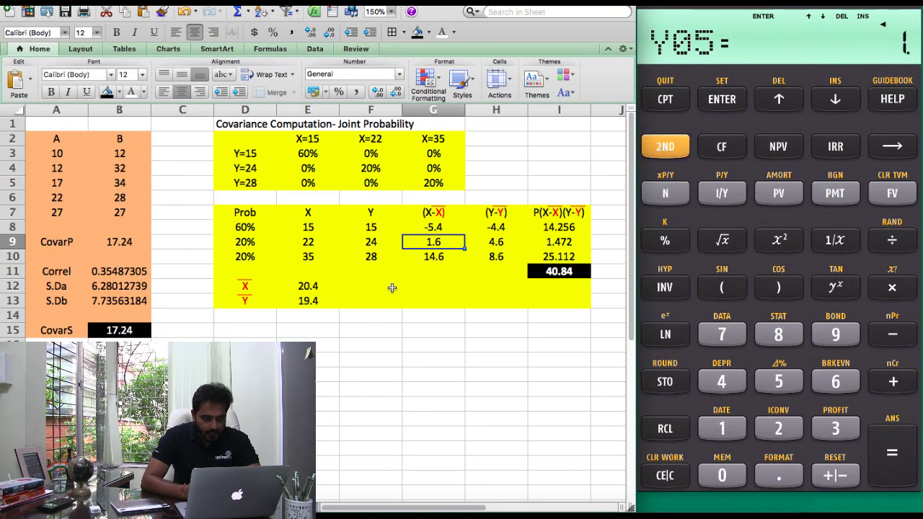
{"action": "type", "text": "27"}
{"action": "key", "text": "Return"}
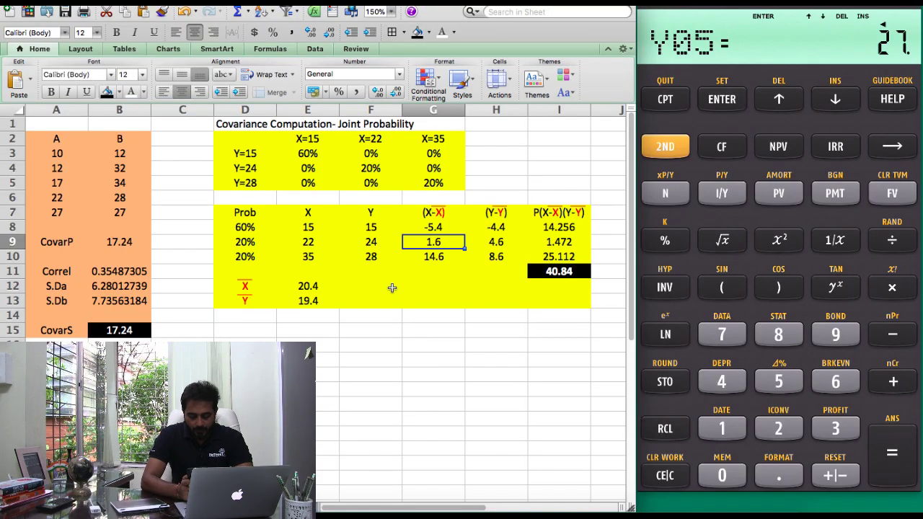
Step: Open the calculator's statistics worksheet and cycle through the regression methods back to LIN
{"action": "key", "text": "shift"}
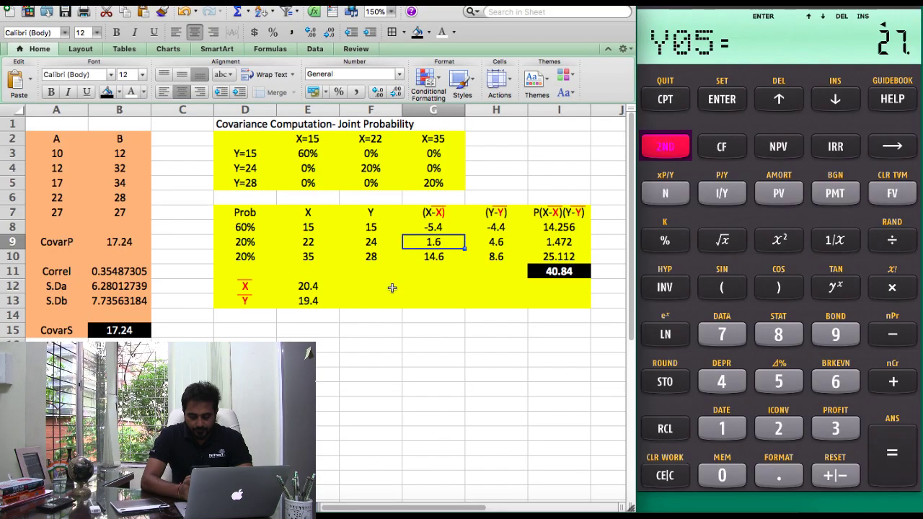
{"action": "key", "text": "8"}
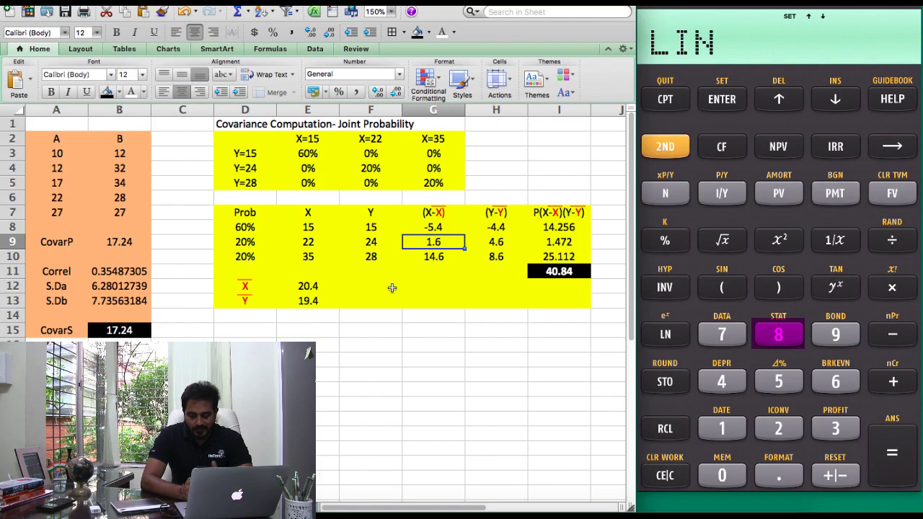
{"action": "key", "text": "super+c"}
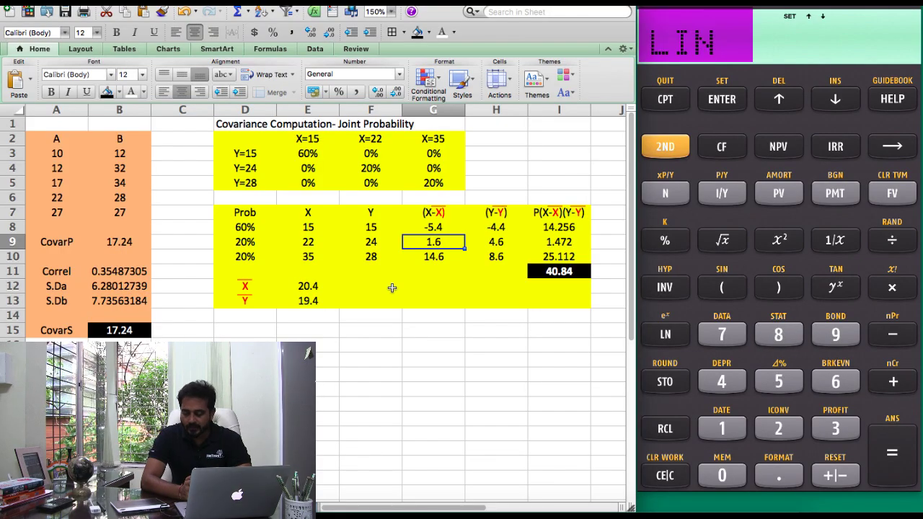
{"action": "key", "text": "Return"}
{"action": "key", "text": "Return"}
{"action": "key", "text": "Return"}
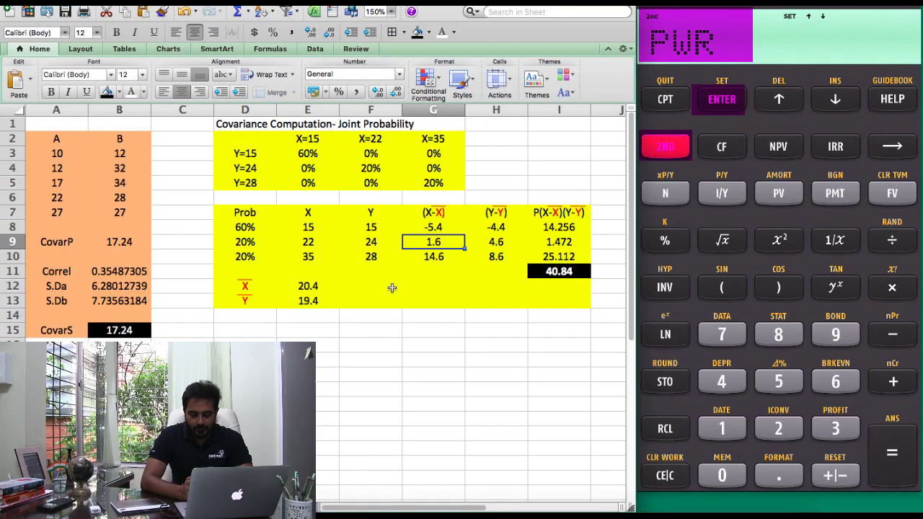
{"action": "key", "text": "Return"}
{"action": "key", "text": "Return"}
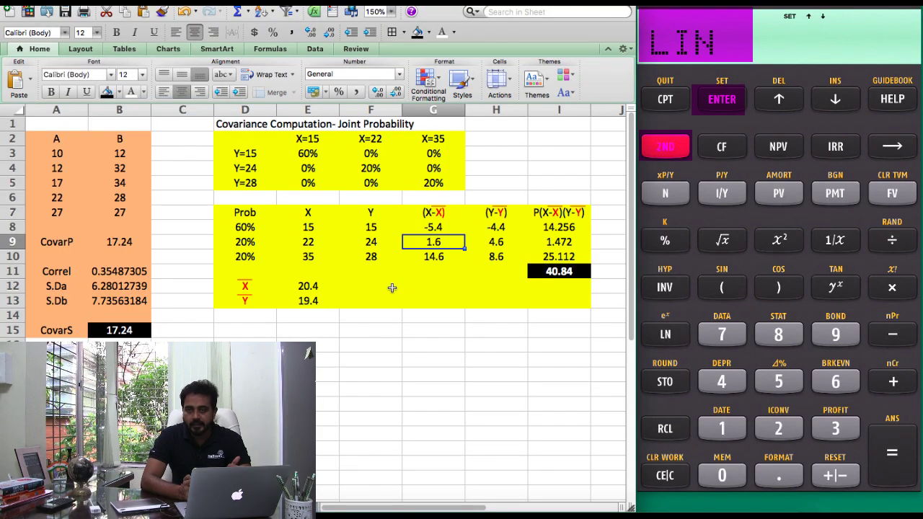
Step: Compute the statistics, compare Sx with σx, and store the population standard deviation σx in memory 1
{"action": "key", "text": "8"}
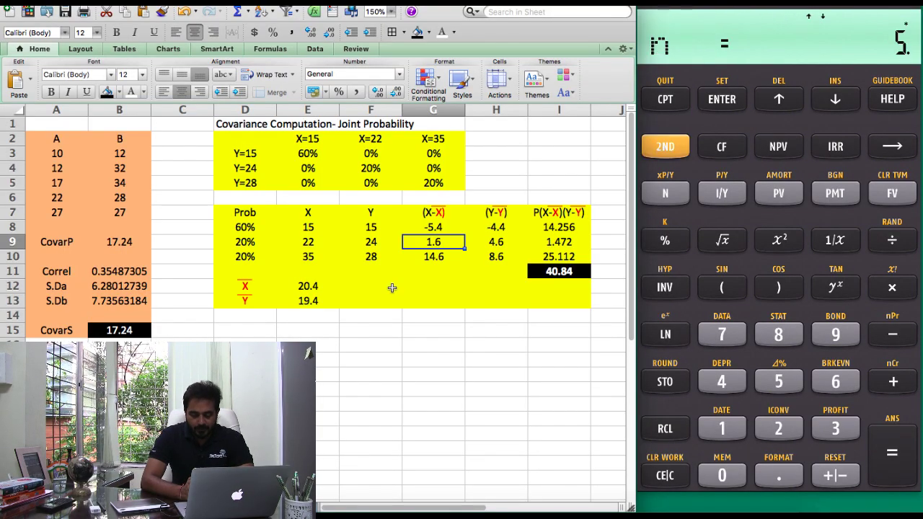
{"action": "key", "text": "Down"}
{"action": "key", "text": "Down"}
{"action": "key", "text": "Down"}
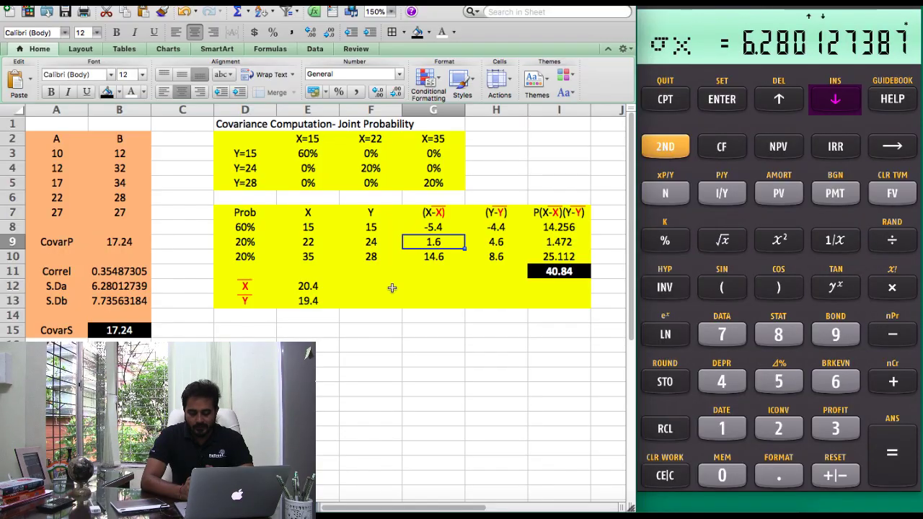
{"action": "key", "text": "super+c"}
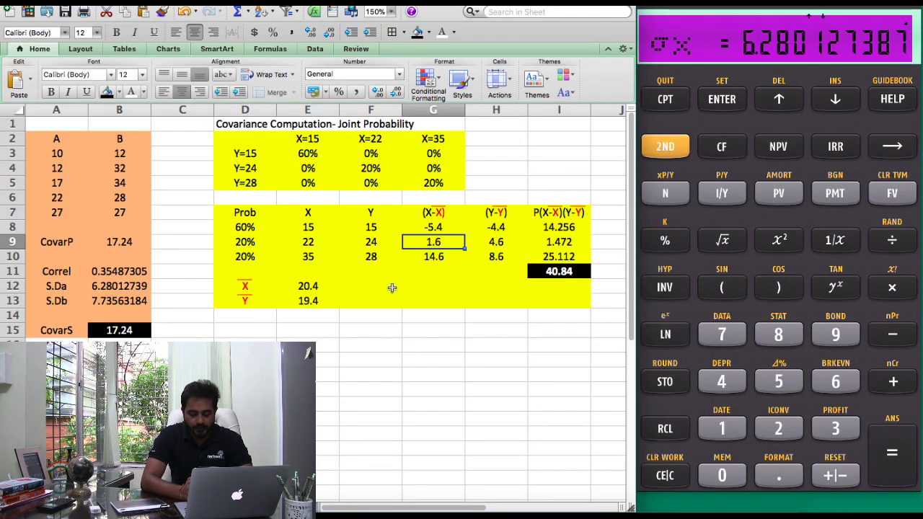
{"action": "key", "text": "Up"}
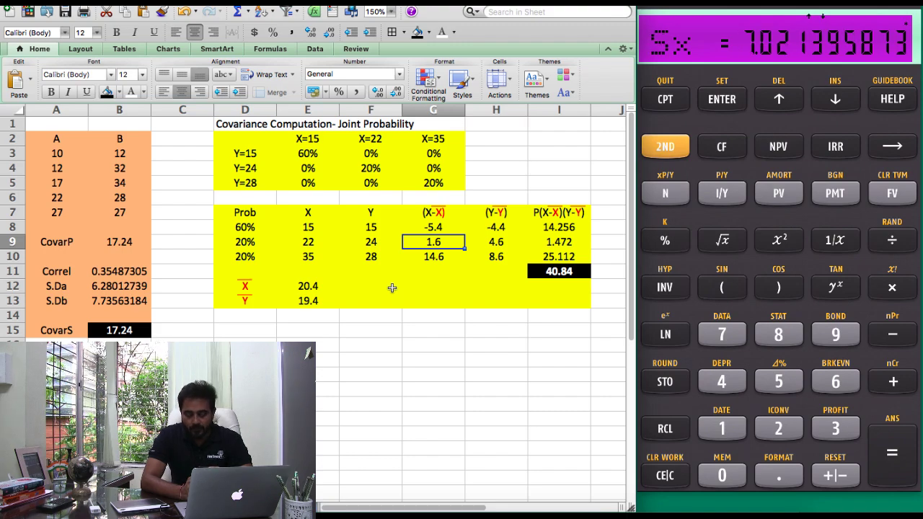
{"action": "key", "text": "Down"}
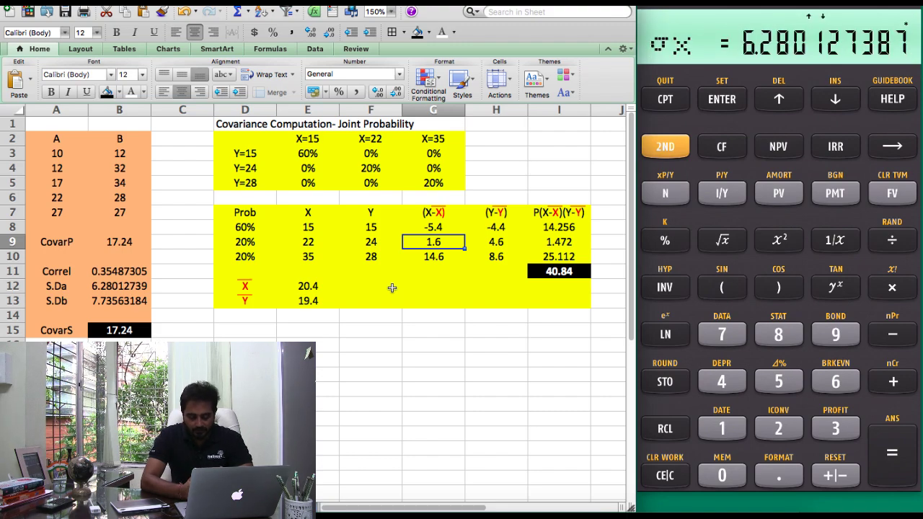
{"action": "key", "text": "s"}
{"action": "key", "text": "1"}
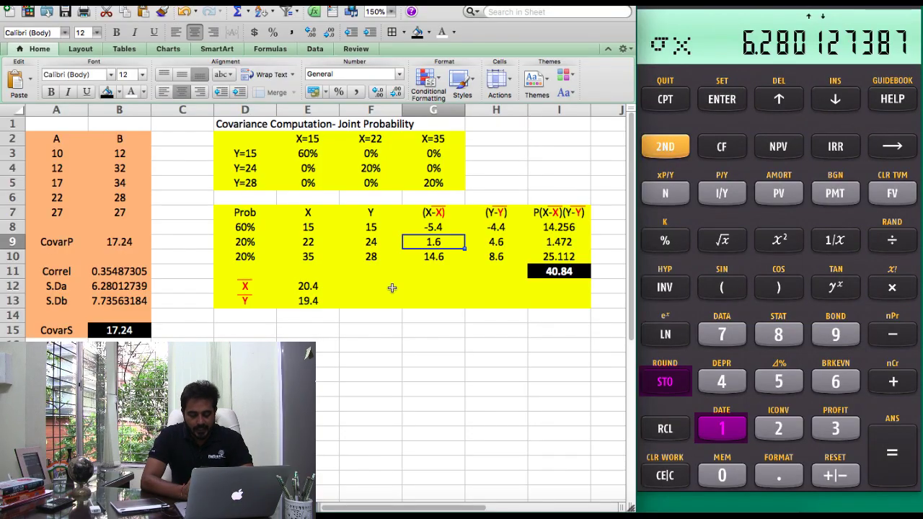
Step: Display the population standard deviation of Y (σy) and store it in memory 2
{"action": "key", "text": "Down"}
{"action": "key", "text": "Down"}
{"action": "key", "text": "Down"}
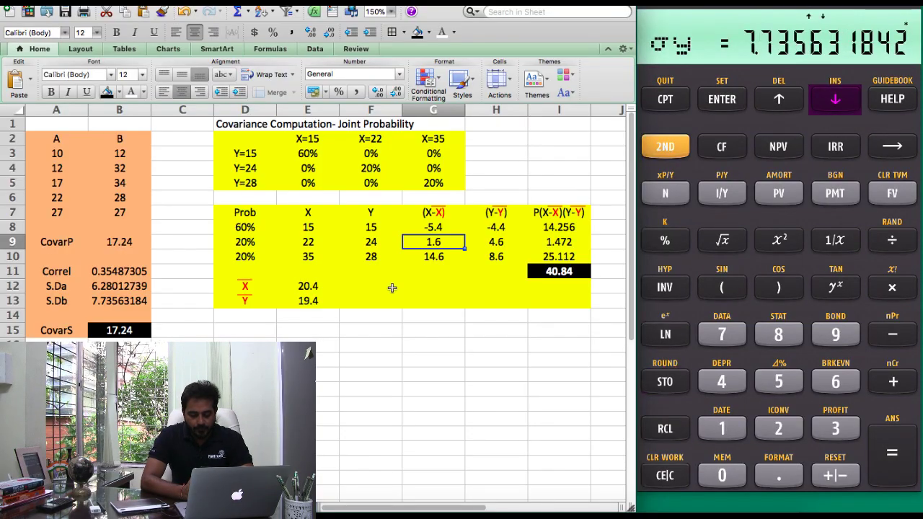
{"action": "key", "text": "super+c"}
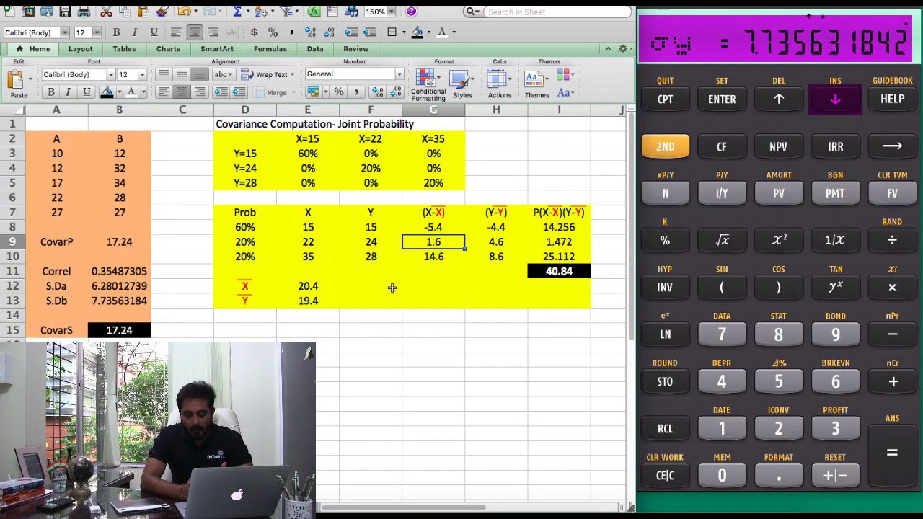
{"action": "key", "text": "s"}
{"action": "key", "text": "2"}
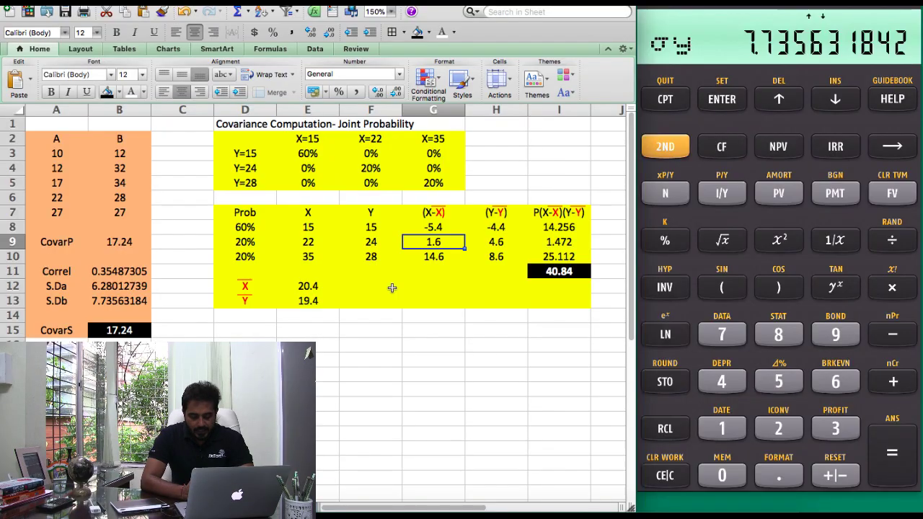
Step: Display the correlation coefficient r and store it in memory 3
{"action": "key", "text": "Down"}
{"action": "key", "text": "Down"}
{"action": "key", "text": "Down"}
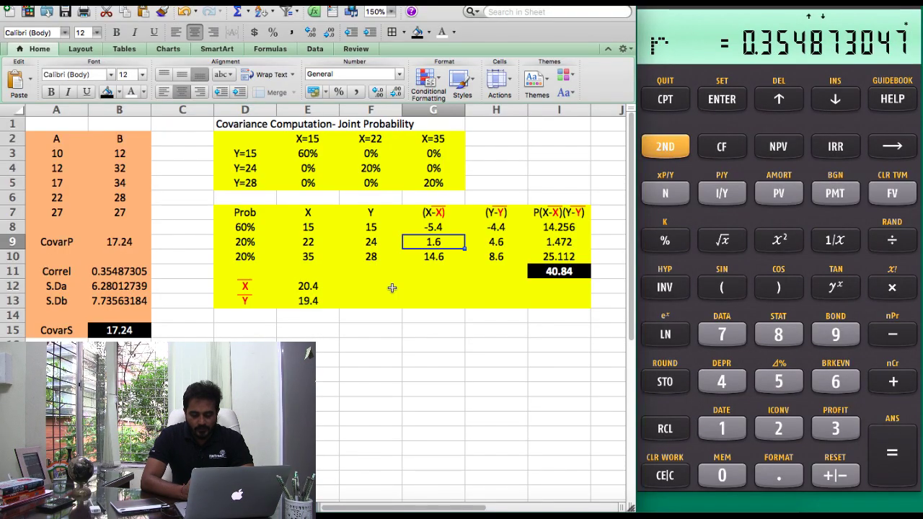
{"action": "key", "text": "super+c"}
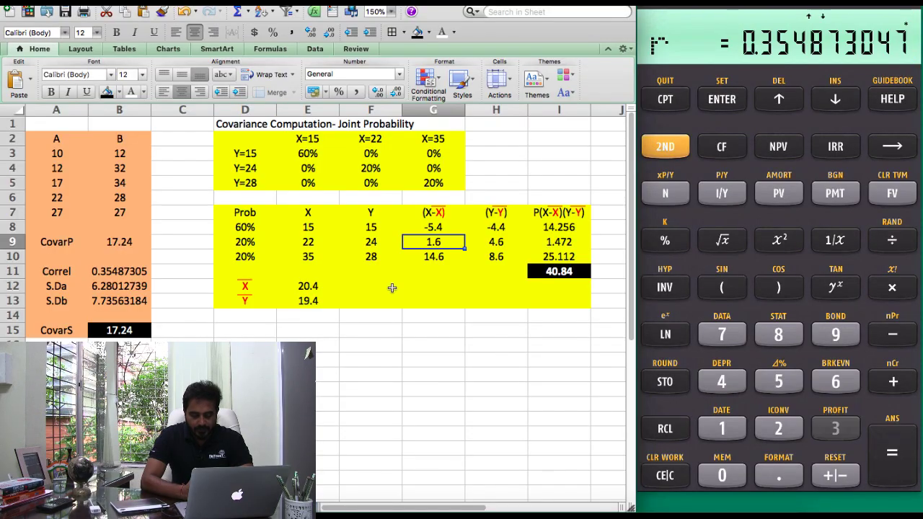
{"action": "key", "text": "s"}
{"action": "key", "text": "3"}
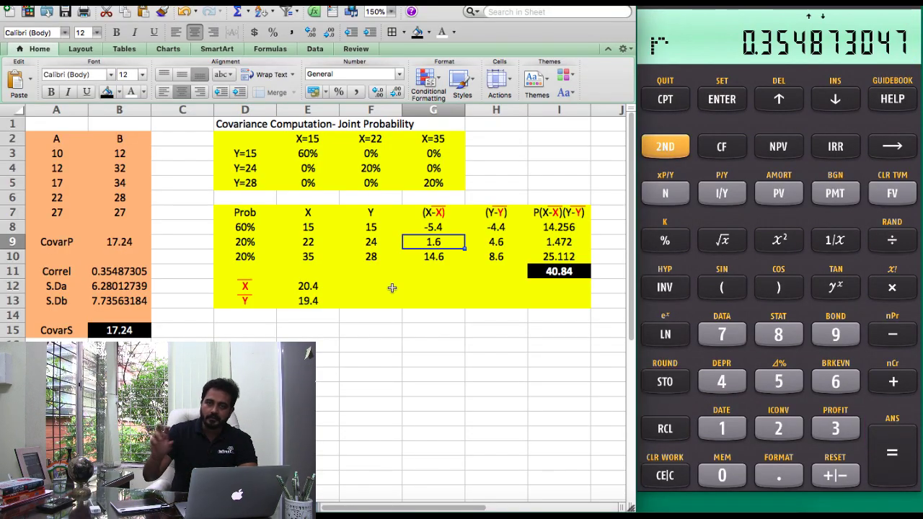
Step: Multiply the values recalled from calculator memories 1, 2 and 3 to compute the covariance
{"action": "key", "text": "r"}
{"action": "key", "text": "1"}
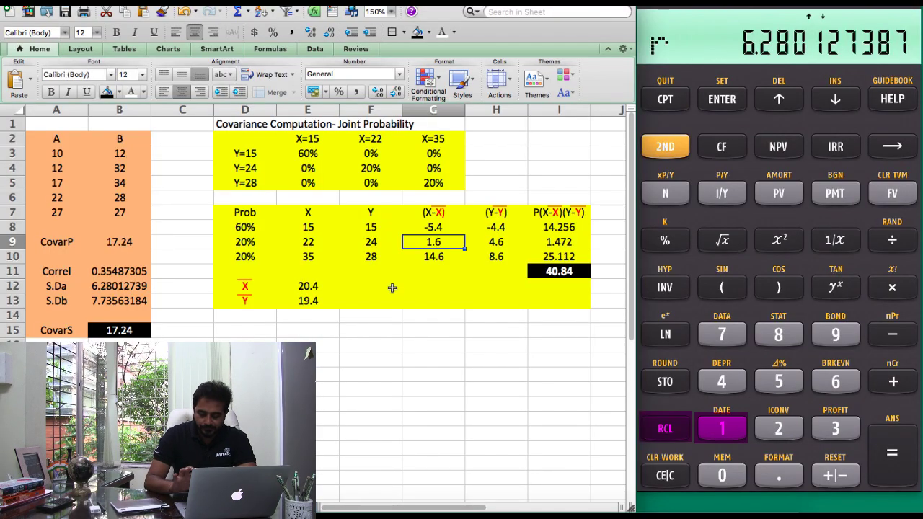
{"action": "key", "text": "asterisk"}
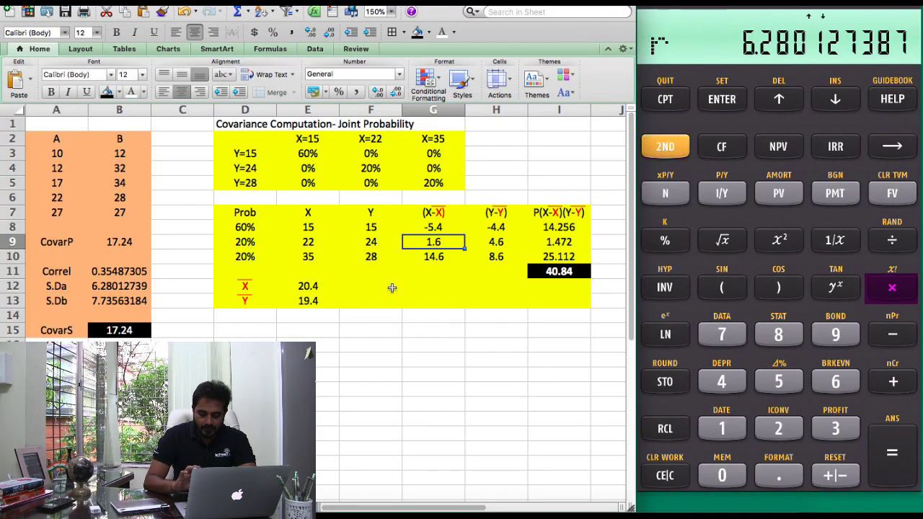
{"action": "key", "text": "r"}
{"action": "key", "text": "2"}
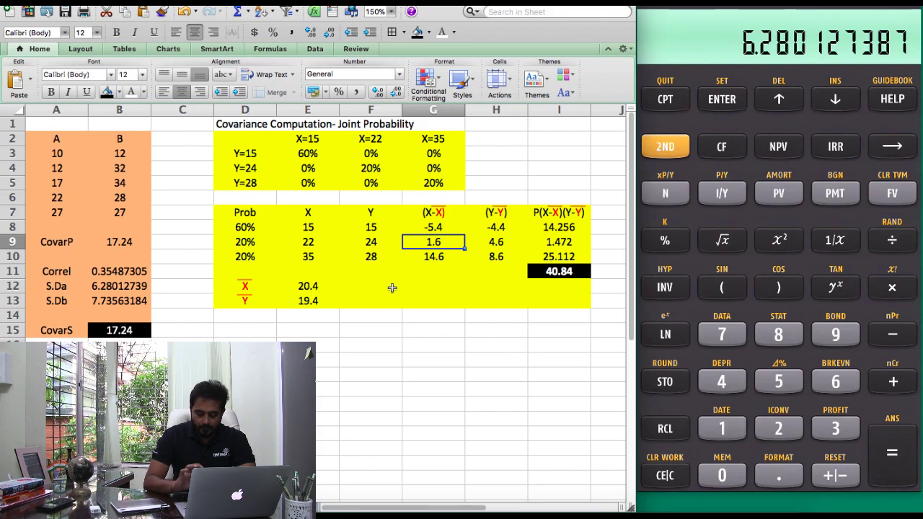
{"action": "key", "text": "r"}
{"action": "key", "text": "2"}
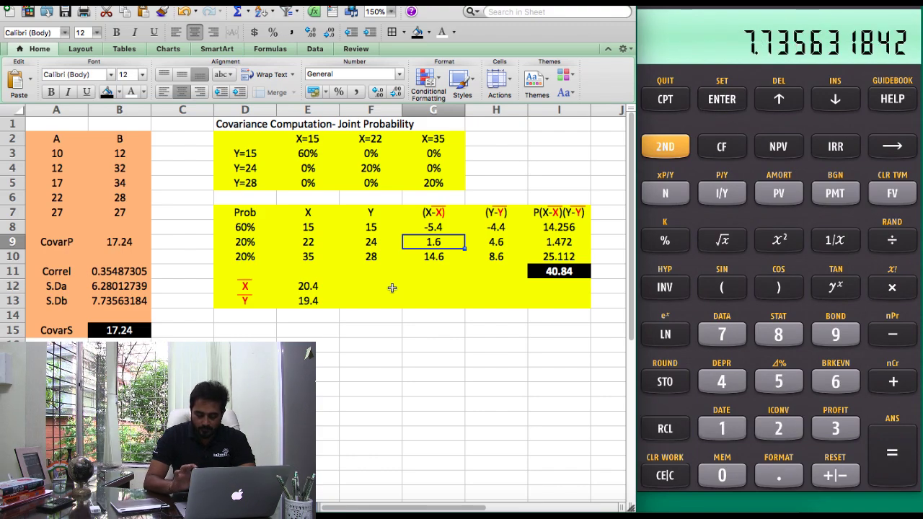
{"action": "key", "text": "r"}
{"action": "key", "text": "3"}
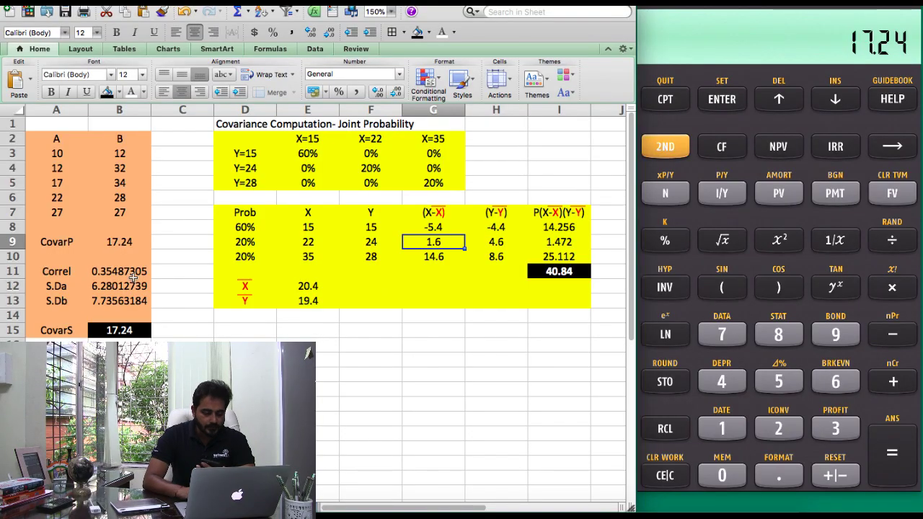
Step: Change the CovarS label in cell A15 to CovarP
{"action": "left_click", "coordinate": [72, 329]}
{"action": "double_click", "coordinate": [74, 330]}
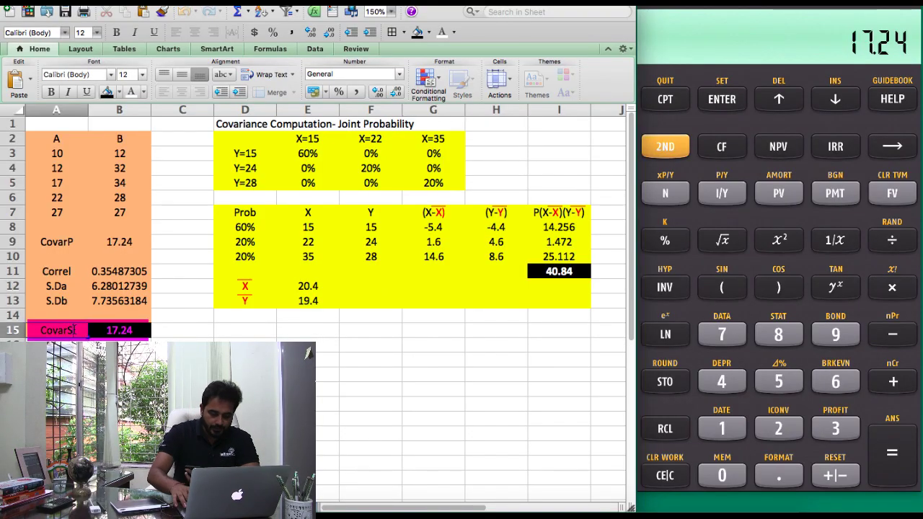
{"action": "key", "text": "BackSpace"}
{"action": "type", "text": "P"}
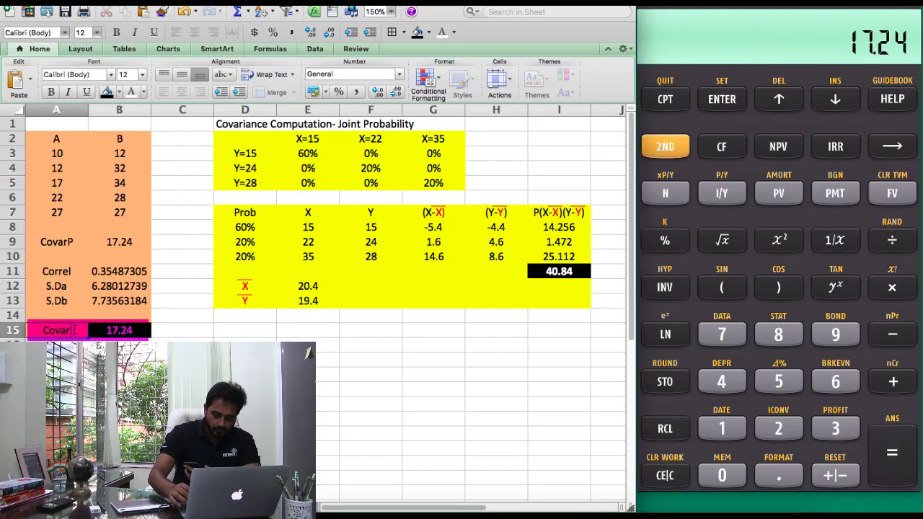
{"action": "key", "text": "Tab"}
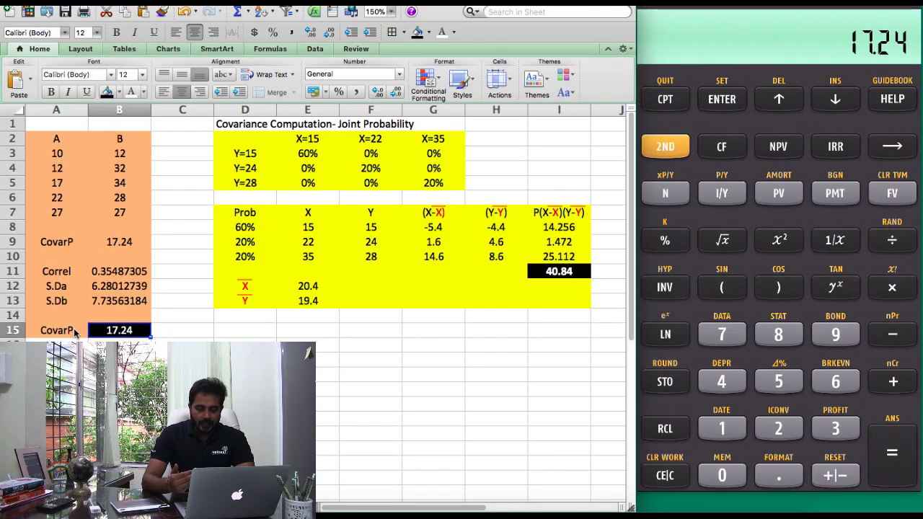
Step: Examine the joint probability table's X and Y headings and probabilities, and the Prob, X and Y columns of the table below
{"action": "left_click", "coordinate": [256, 149]}
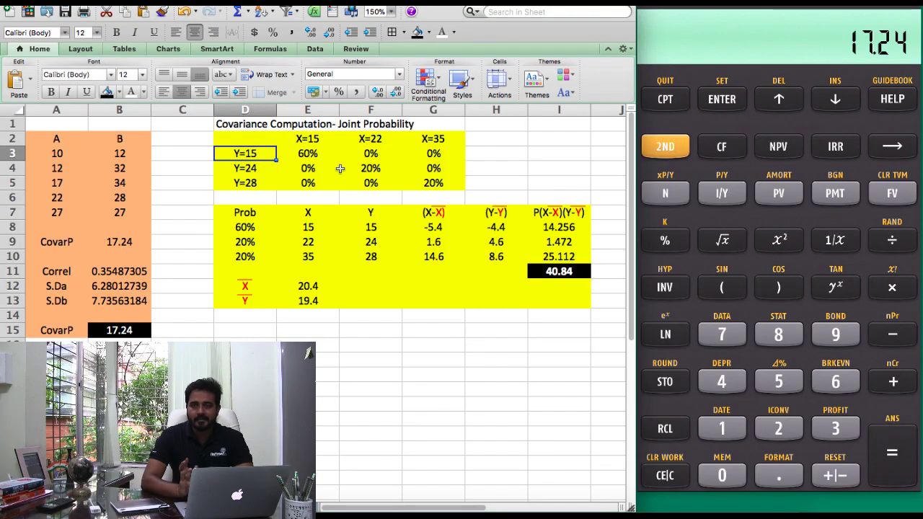
{"action": "left_click", "coordinate": [302, 139]}
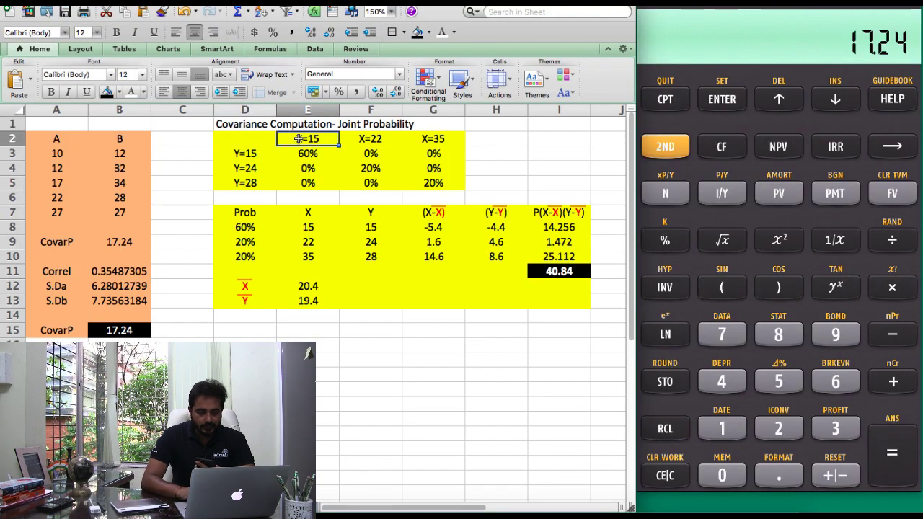
{"action": "left_click", "coordinate": [362, 138]}
{"action": "left_click", "coordinate": [443, 137]}
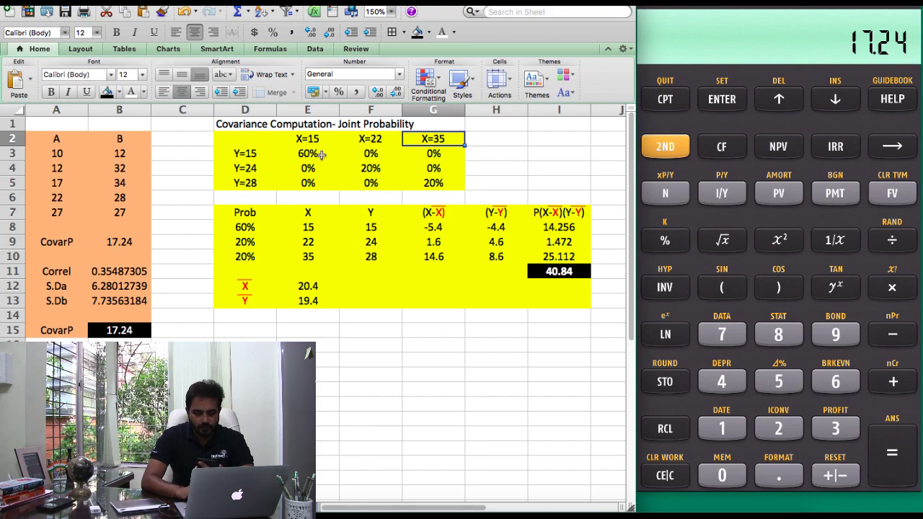
{"action": "left_click_drag", "start_coordinate": [307, 153], "coordinate": [427, 184]}
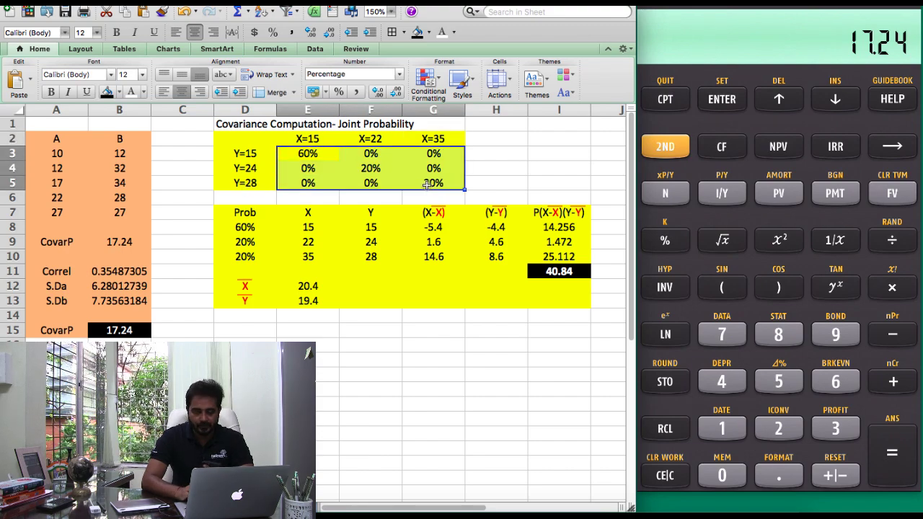
{"action": "left_click", "coordinate": [350, 166]}
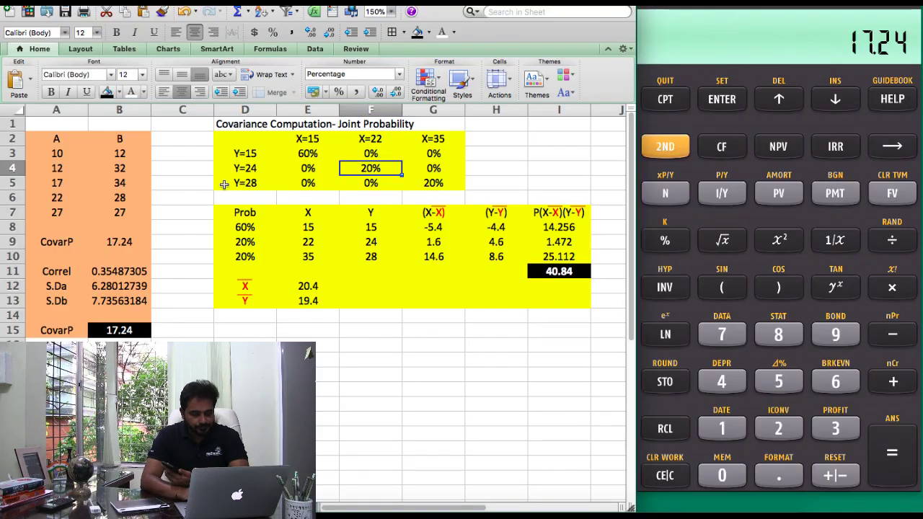
{"action": "left_click_drag", "start_coordinate": [243, 211], "coordinate": [358, 255]}
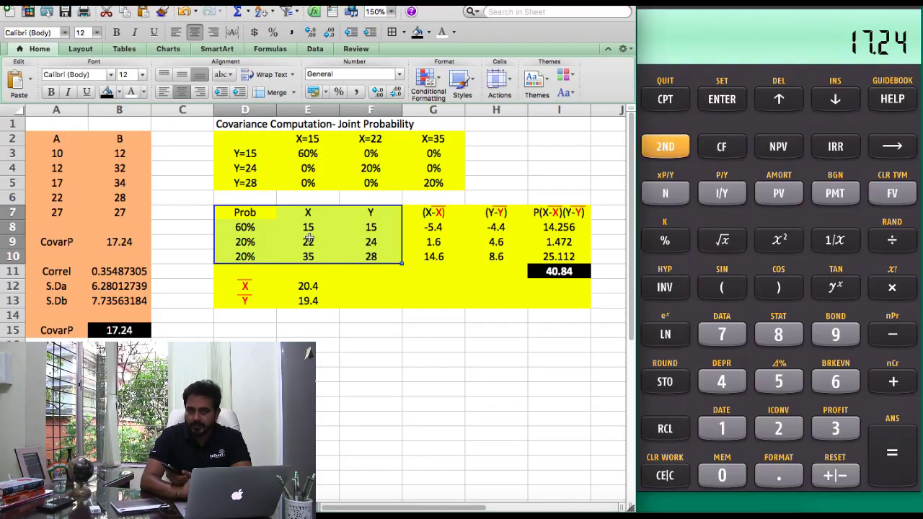
Step: Trace the 60% and 20% joint probabilities with their X and Y values to the matching rows of the Prob table
{"action": "left_click", "coordinate": [304, 151]}
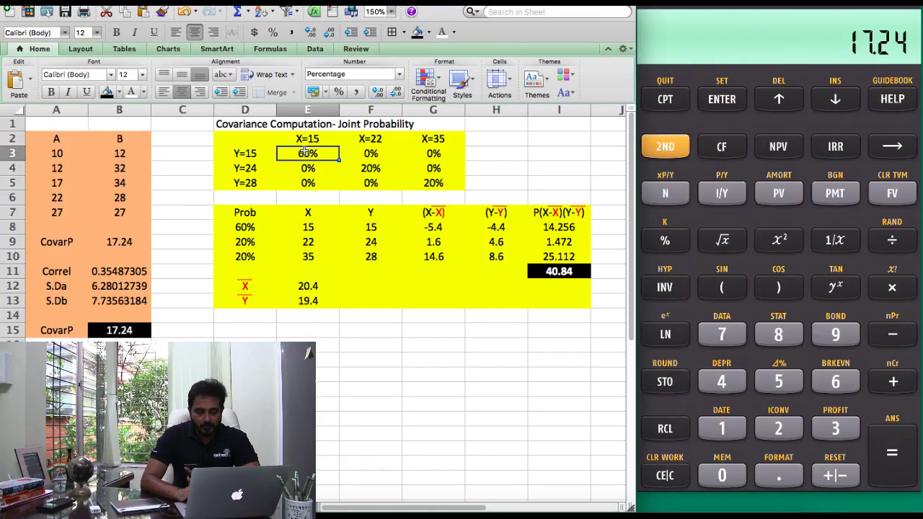
{"action": "left_click", "coordinate": [300, 139]}
{"action": "left_click", "coordinate": [241, 155]}
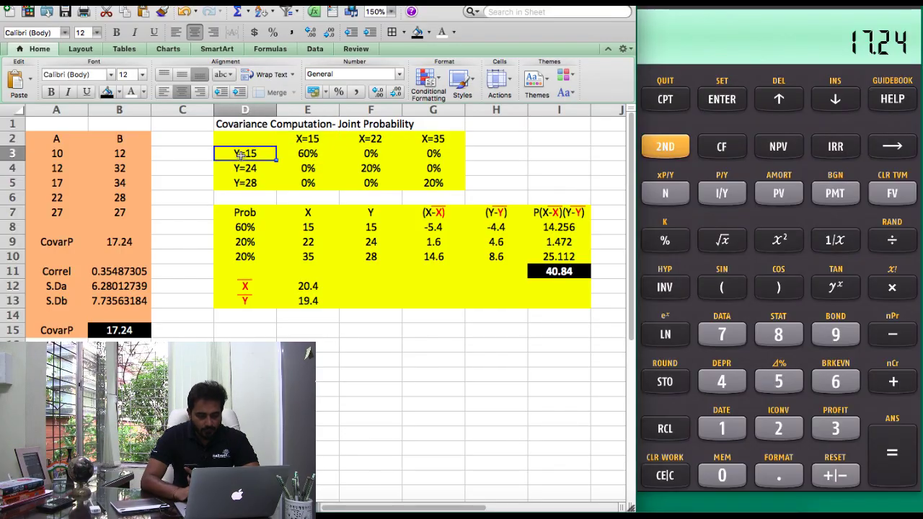
{"action": "left_click_drag", "start_coordinate": [256, 225], "coordinate": [368, 227]}
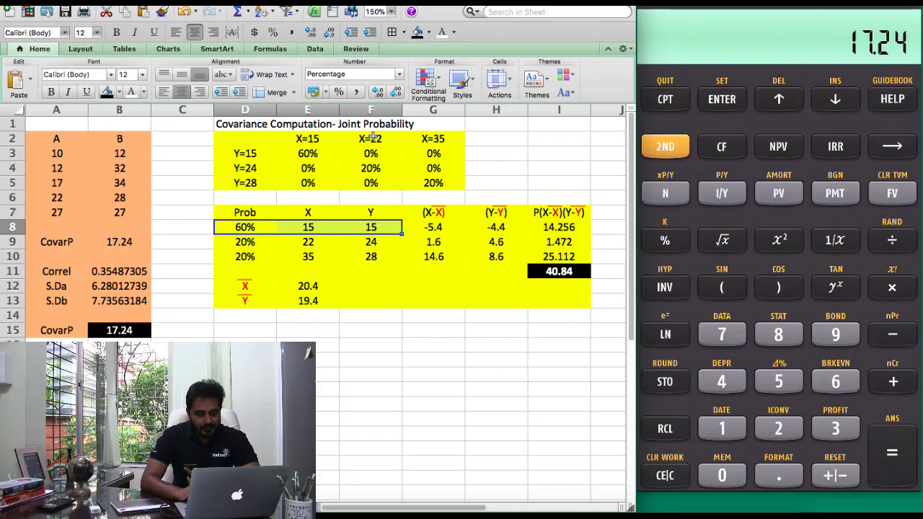
{"action": "left_click", "coordinate": [369, 168]}
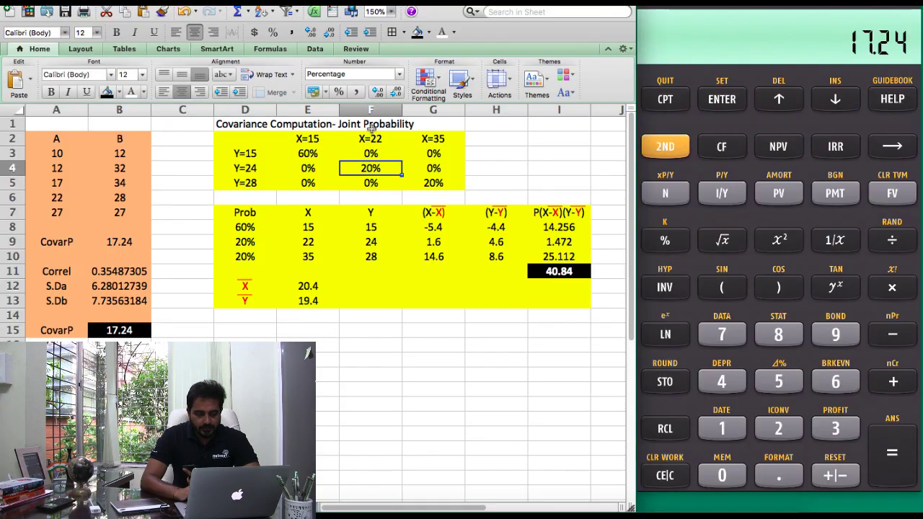
{"action": "left_click", "coordinate": [370, 139]}
{"action": "left_click", "coordinate": [244, 167]}
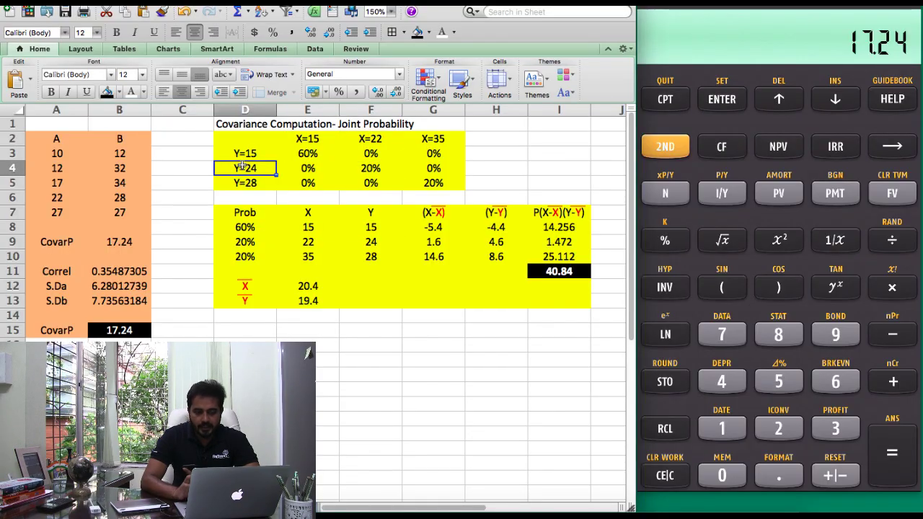
{"action": "left_click_drag", "start_coordinate": [243, 242], "coordinate": [379, 242]}
{"action": "left_click", "coordinate": [287, 251]}
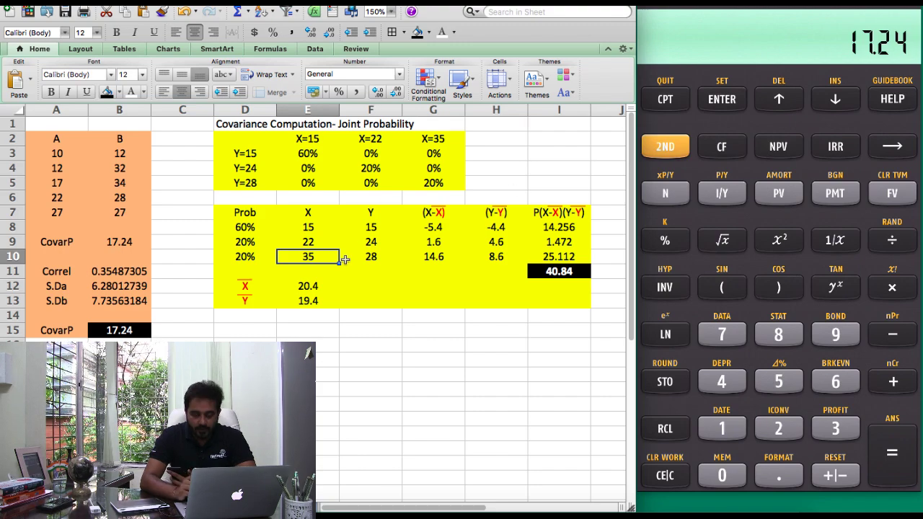
Step: Inspect the formula for the mean of X in E12, its X values and probabilities, and the mean of Y in E13
{"action": "double_click", "coordinate": [310, 287]}
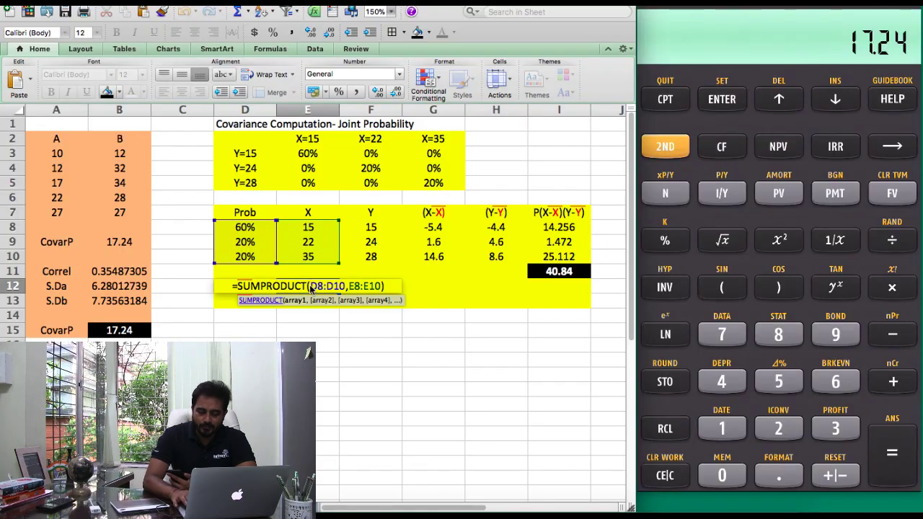
{"action": "key", "text": "Return"}
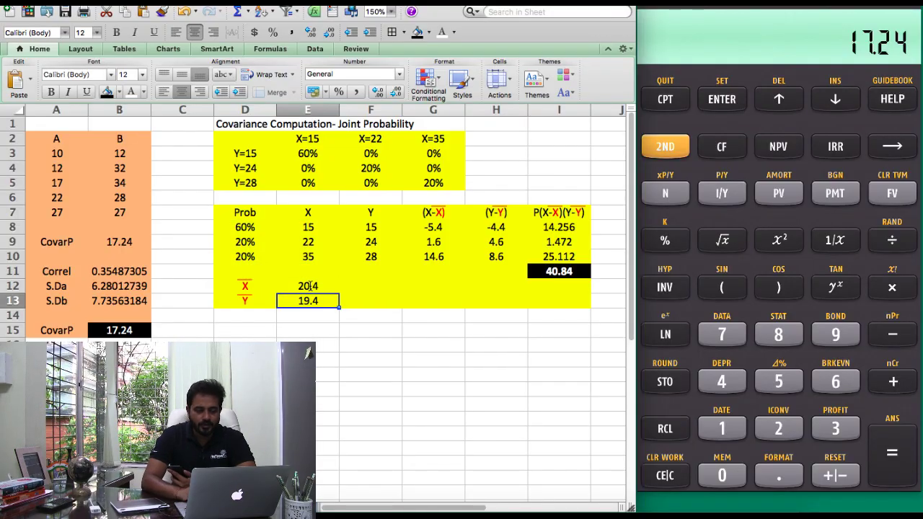
{"action": "left_click", "coordinate": [304, 225]}
{"action": "left_click", "coordinate": [266, 224]}
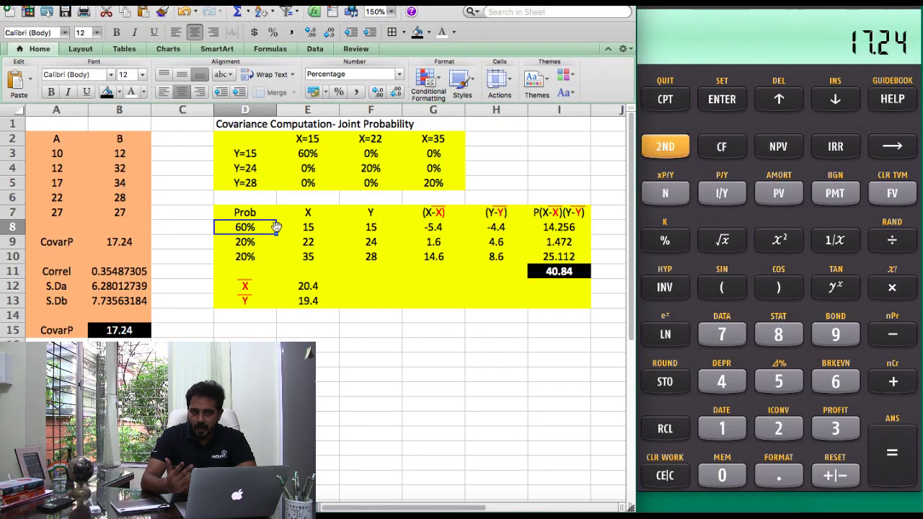
{"action": "left_click", "coordinate": [314, 243]}
{"action": "left_click", "coordinate": [249, 240]}
{"action": "left_click", "coordinate": [309, 302]}
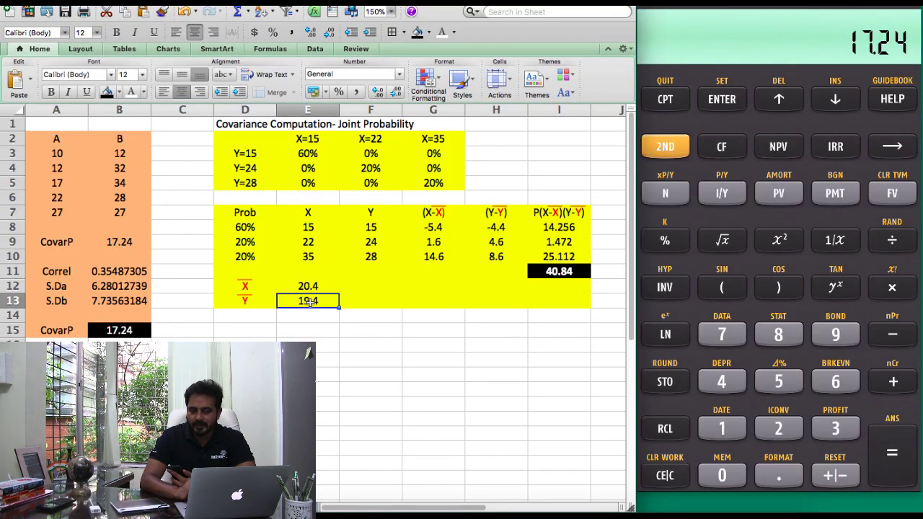
Step: Inspect the deviation-from-mean formulas for X in G8 and Y in H8
{"action": "double_click", "coordinate": [437, 228]}
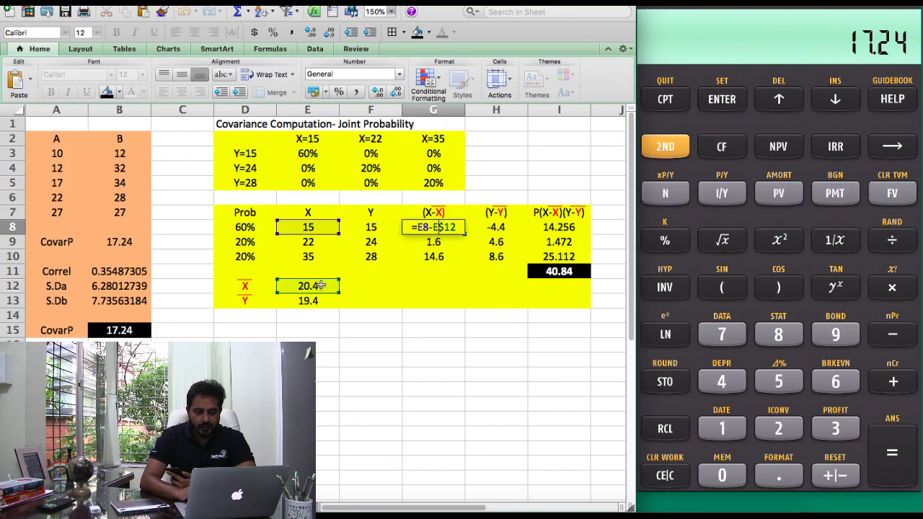
{"action": "key", "text": "Return"}
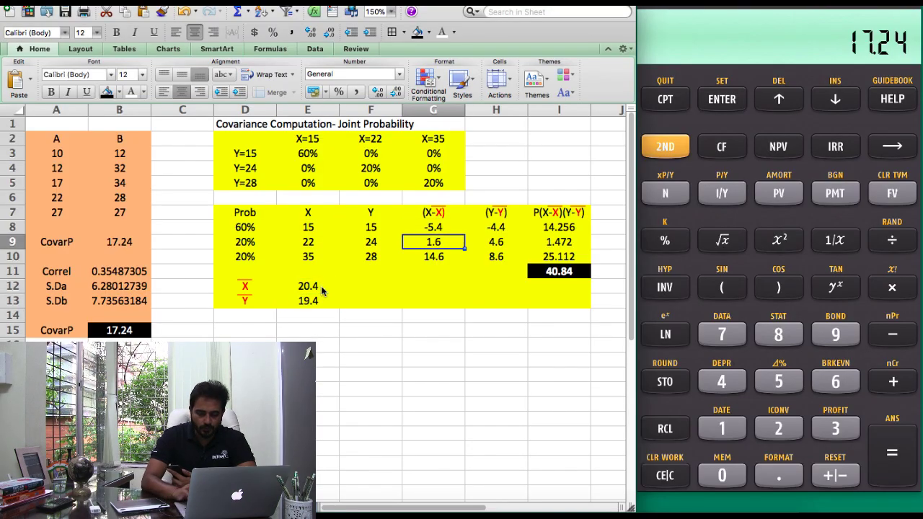
{"action": "double_click", "coordinate": [498, 228]}
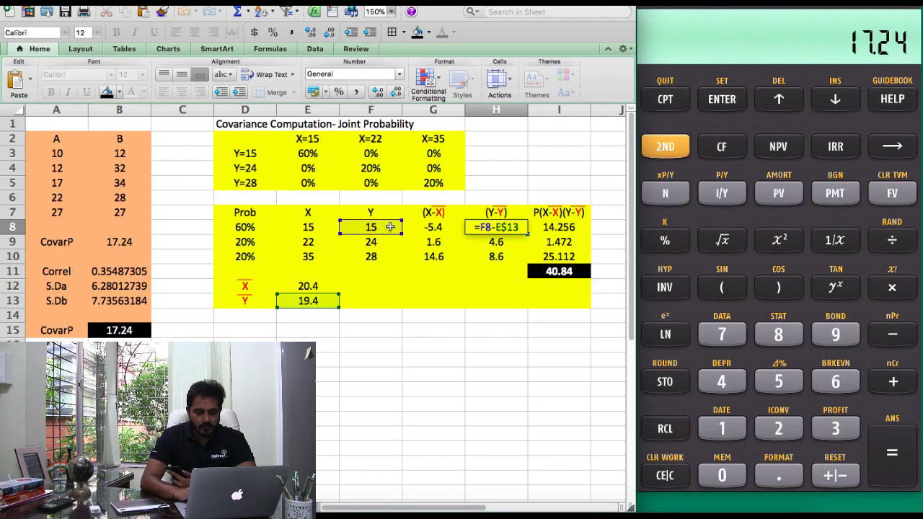
{"action": "key", "text": "Escape"}
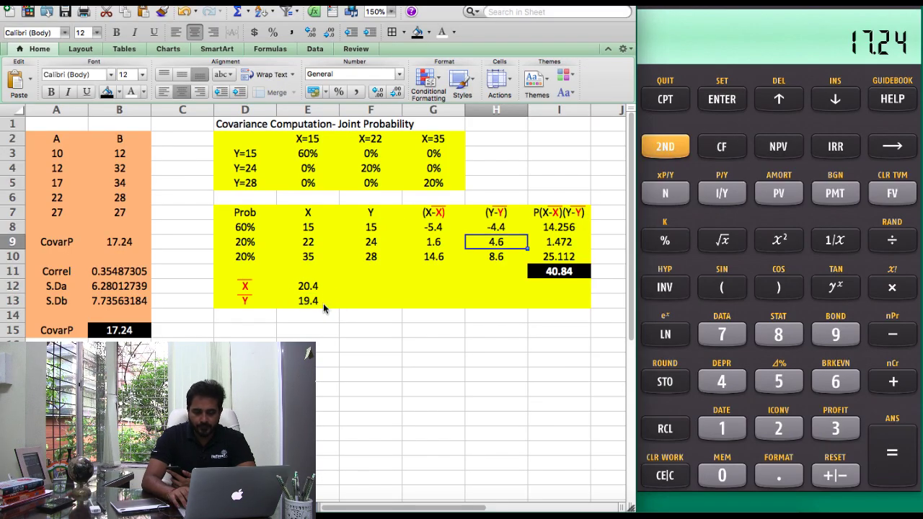
{"action": "key", "text": "Right"}
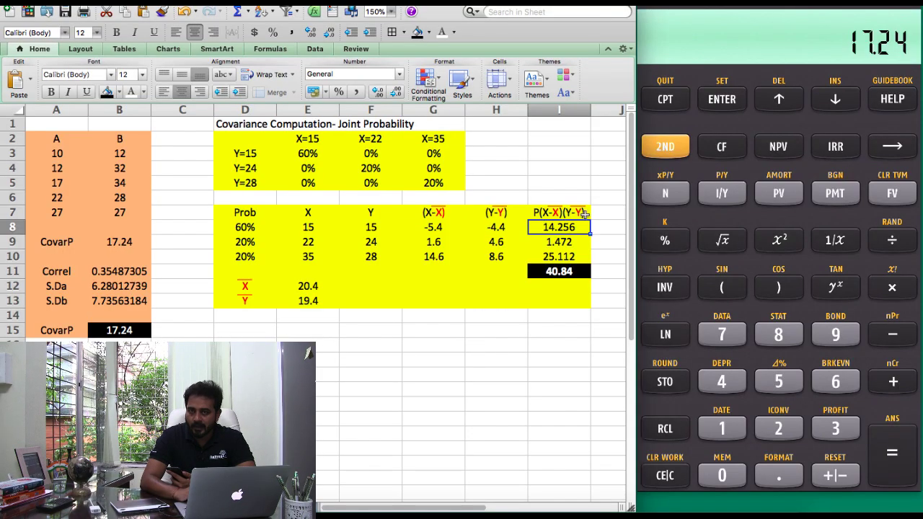
Step: Inspect the probability-weighted product formula in I8 and move to the covariance total in I11
{"action": "double_click", "coordinate": [559, 226]}
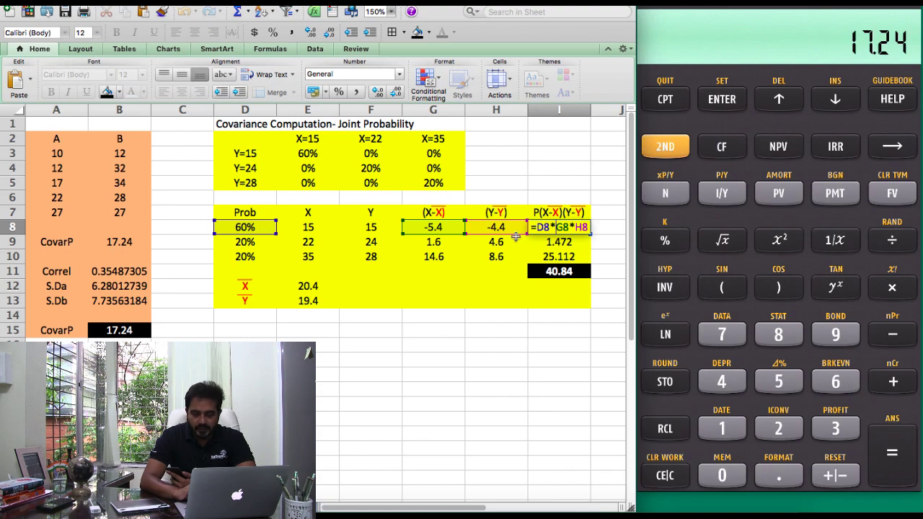
{"action": "key", "text": "Return"}
{"action": "key", "text": "Down"}
{"action": "key", "text": "Down"}
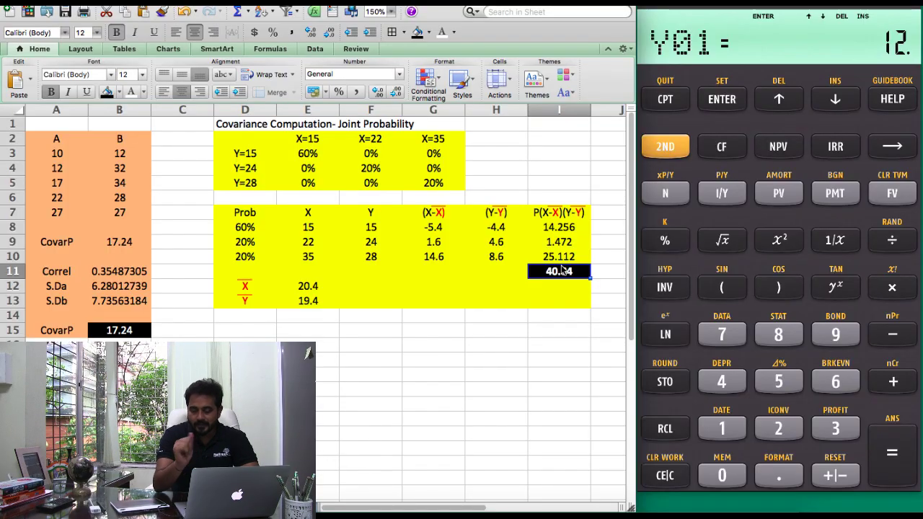
Step: Review the nonzero probabilities on the diagonal of the joint probability table, ending at the X=15, Y=15 cell
{"action": "left_click", "coordinate": [313, 153]}
{"action": "left_click", "coordinate": [351, 170]}
{"action": "left_click", "coordinate": [432, 181]}
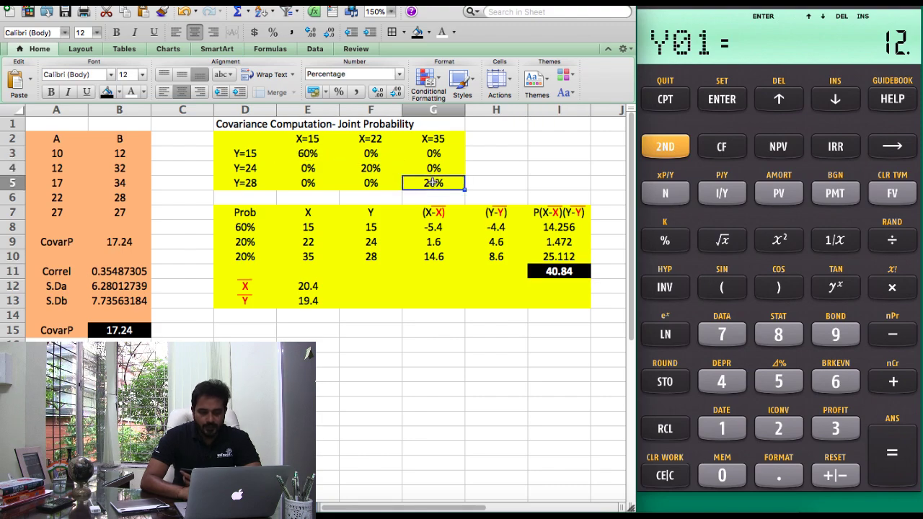
{"action": "left_click", "coordinate": [307, 153]}
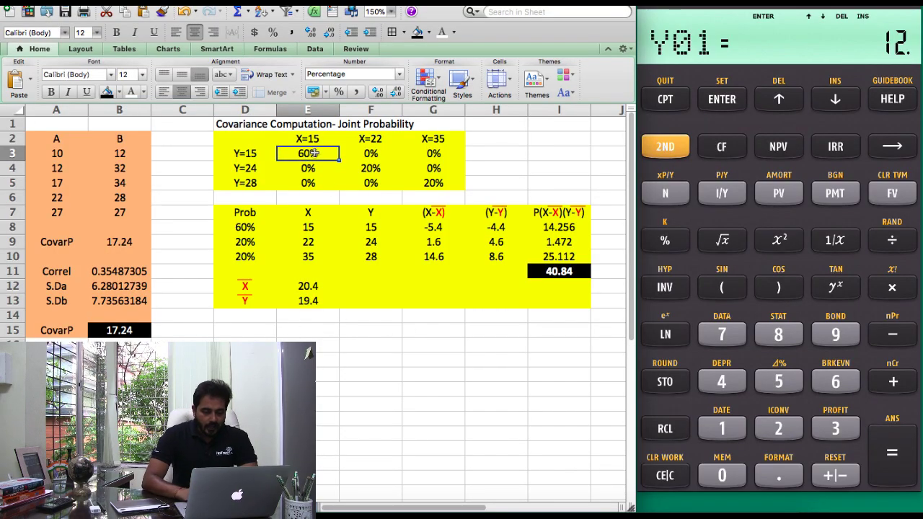
Step: Enter the number of observations in E16 and calculate its 60% share in F15
{"action": "left_click", "coordinate": [307, 347]}
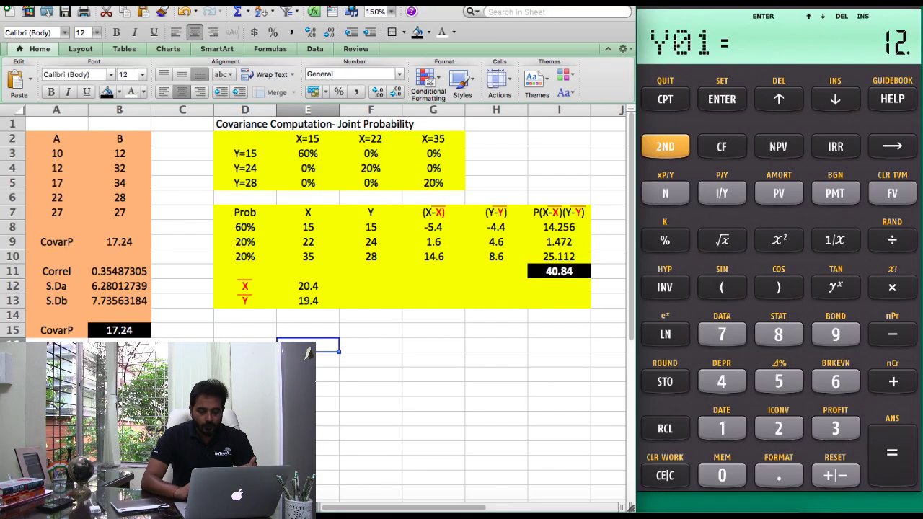
{"action": "double_click", "coordinate": [310, 347]}
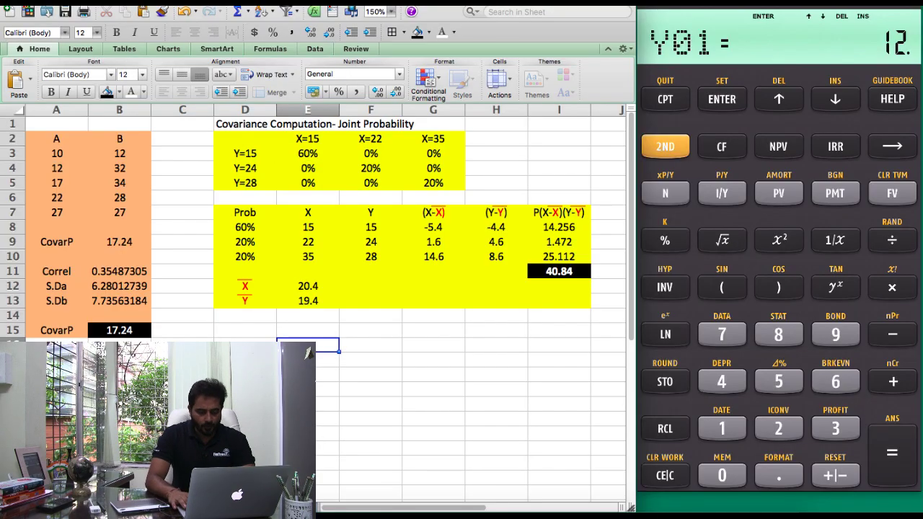
{"action": "key", "text": "Escape"}
{"action": "key", "text": "Right"}
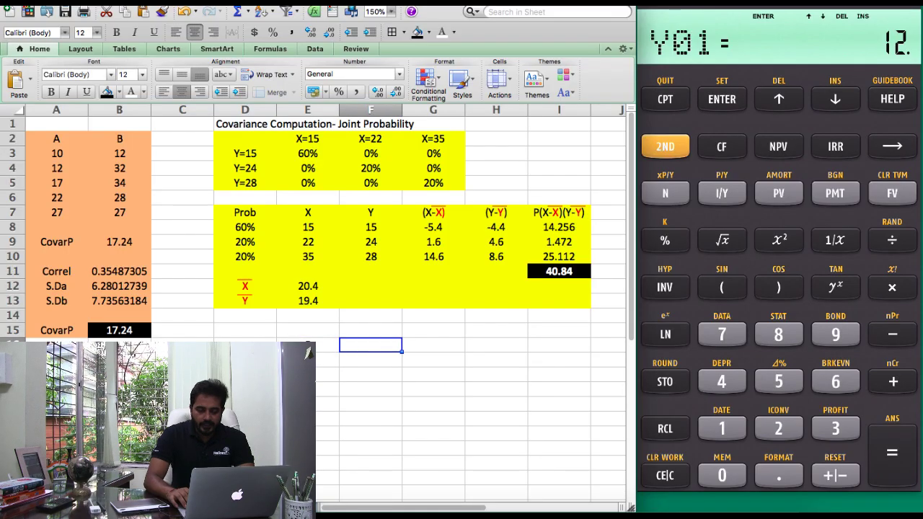
{"action": "left_click", "coordinate": [370, 329]}
{"action": "type", "text": "="}
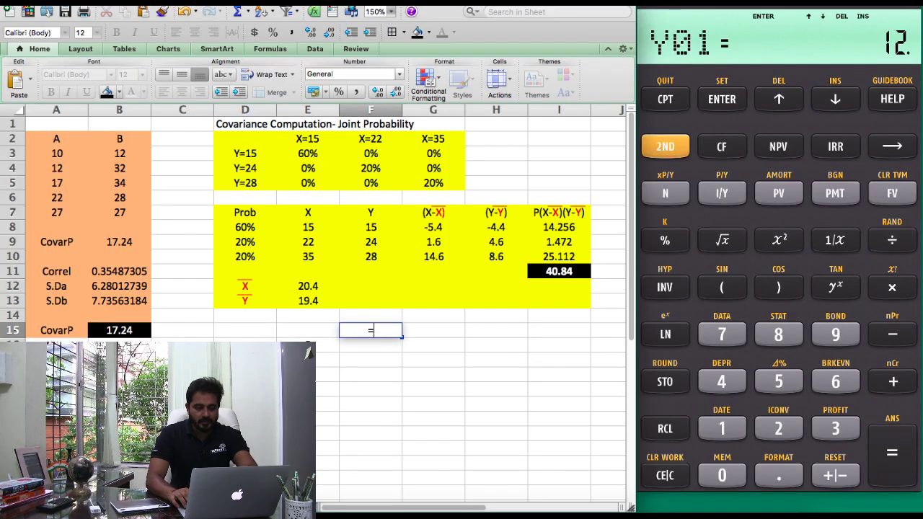
{"action": "left_click", "coordinate": [309, 349]}
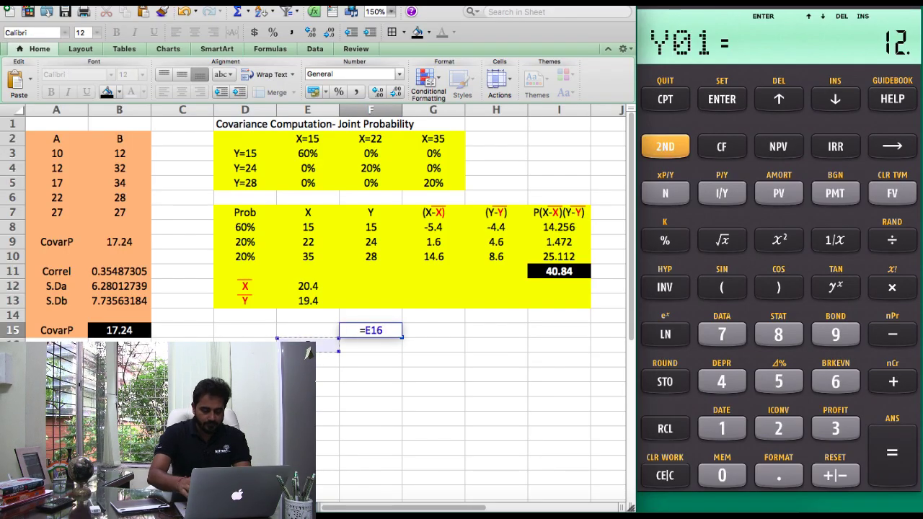
{"action": "type", "text": "*.5"}
{"action": "key", "text": "Return"}
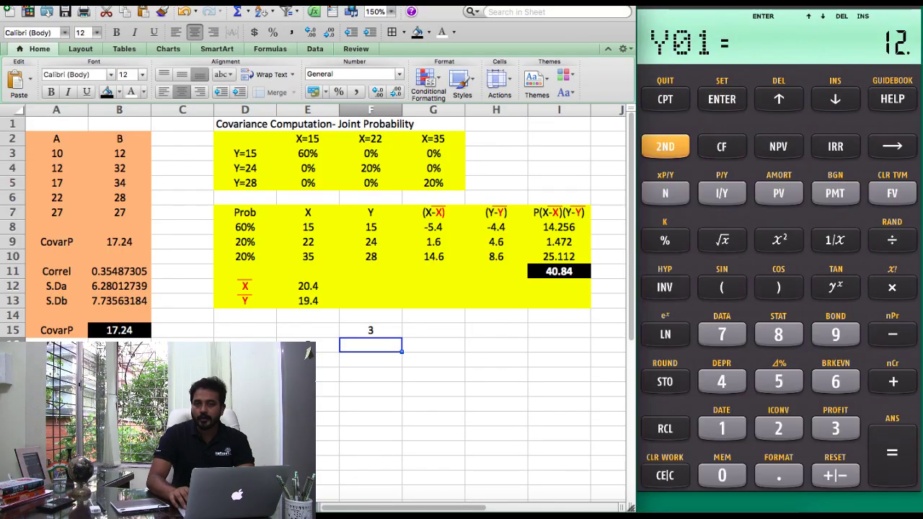
Step: Calculate the two 20% shares of E16 in F16 and F17, using =E16*.2 in F17
{"action": "type", "text": "="}
{"action": "left_click", "coordinate": [309, 349]}
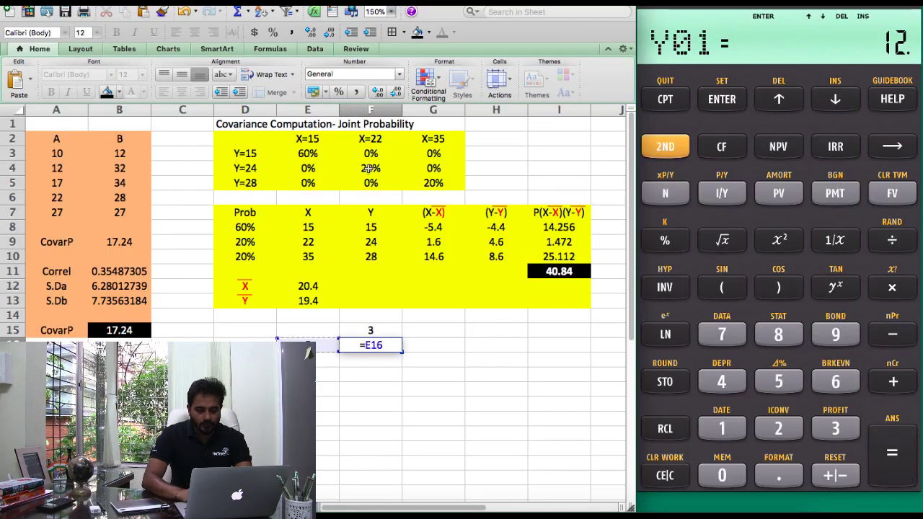
{"action": "type", "text": "*.5"}
{"action": "key", "text": "Return"}
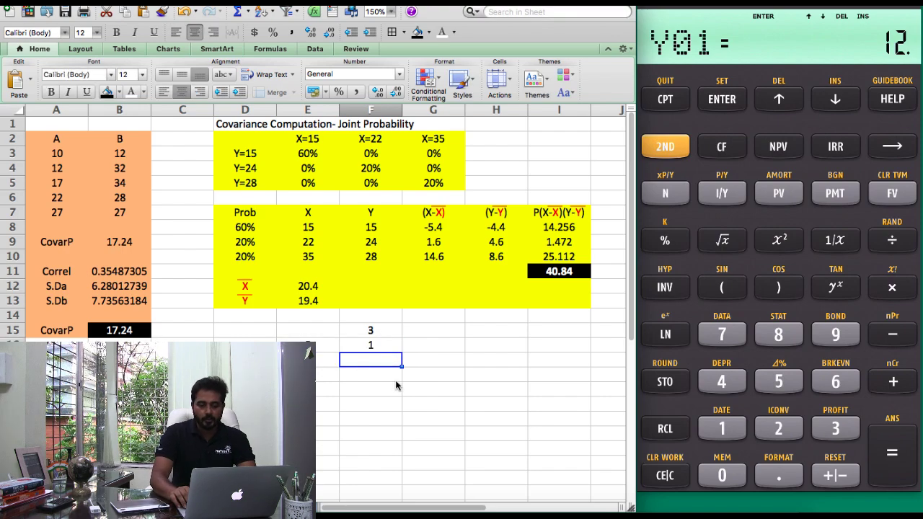
{"action": "type", "text": "="}
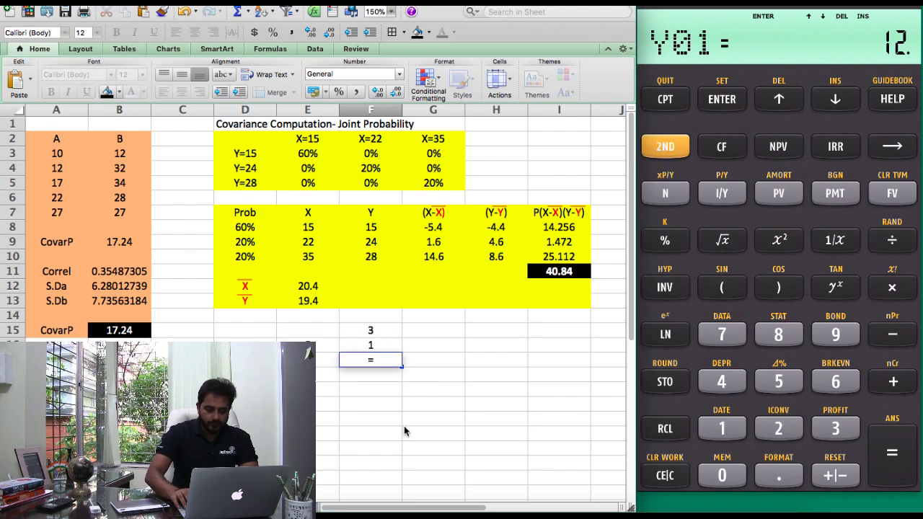
{"action": "key", "text": "Up"}
{"action": "key", "text": "Left"}
{"action": "type", "text": "*.2"}
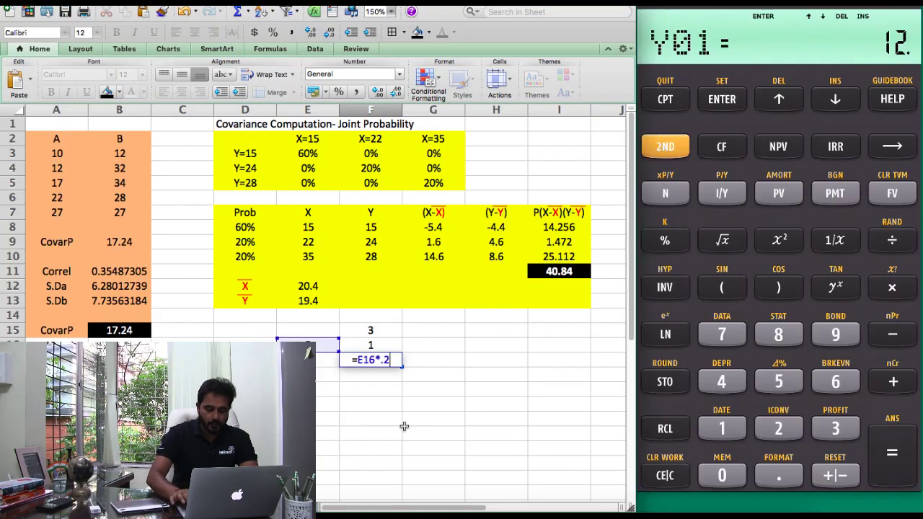
{"action": "key", "text": "Return"}
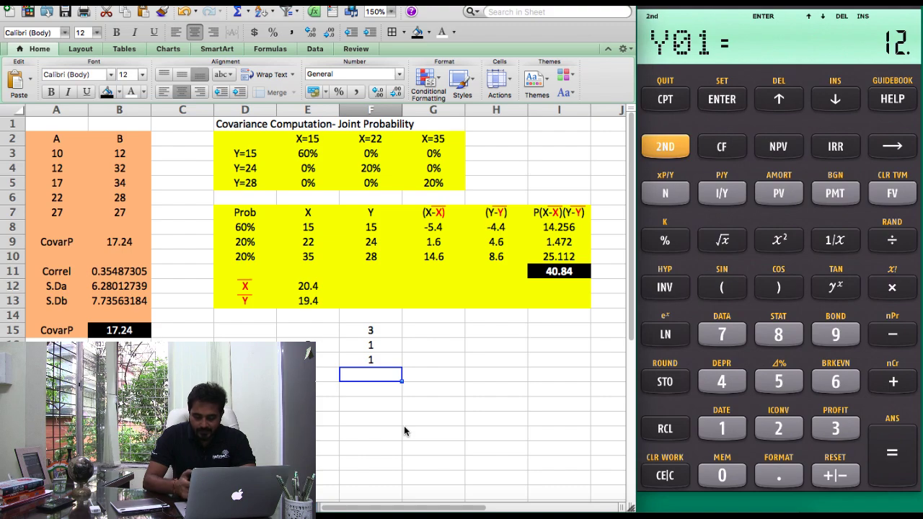
Step: Switch to the calculator, clear the old data set, and enter X01 = 15 and Y01 = 15
{"action": "key", "text": "Up"}
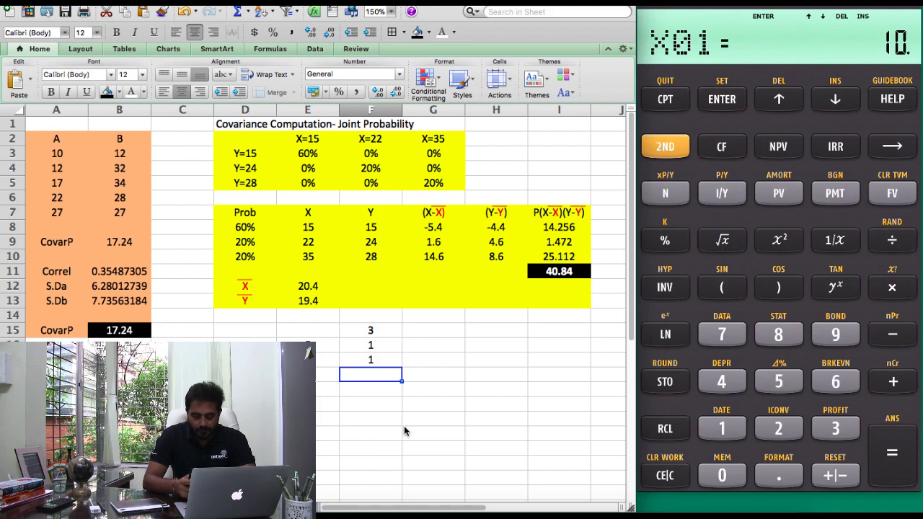
{"action": "key", "text": "shift"}
{"action": "key", "text": "Escape"}
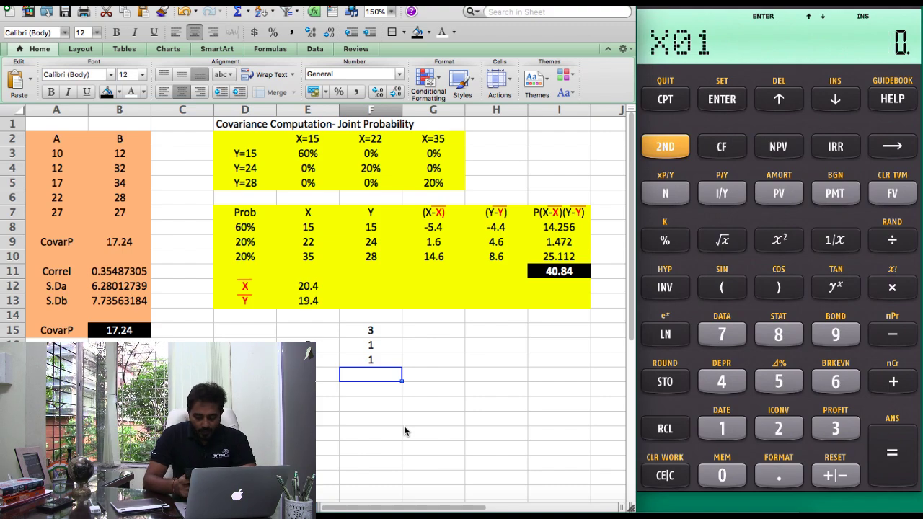
{"action": "type", "text": "15"}
{"action": "key", "text": "Return"}
{"action": "key", "text": "Down"}
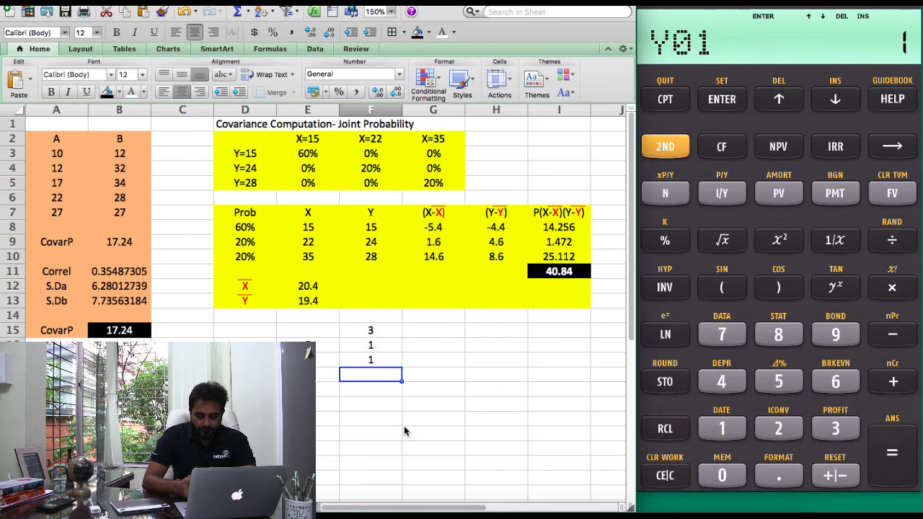
{"action": "type", "text": "15"}
{"action": "key", "text": "Return"}
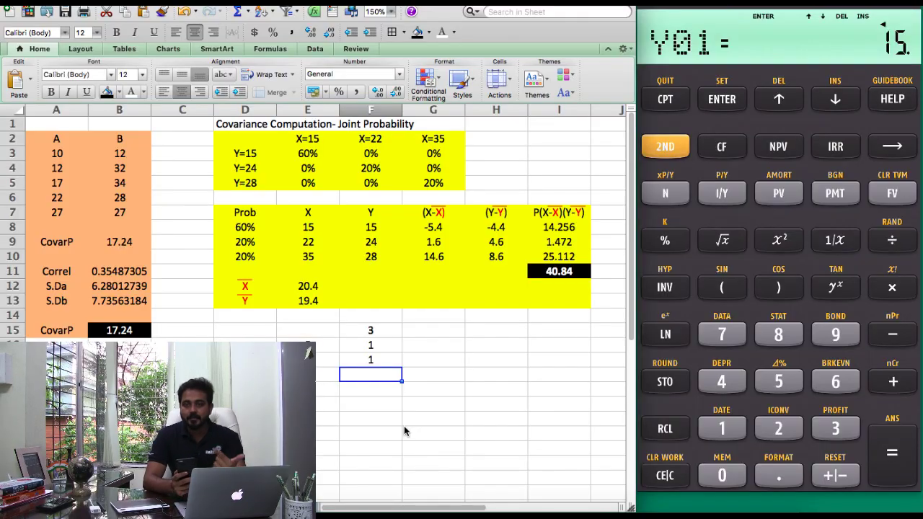
{"action": "key", "text": "Down"}
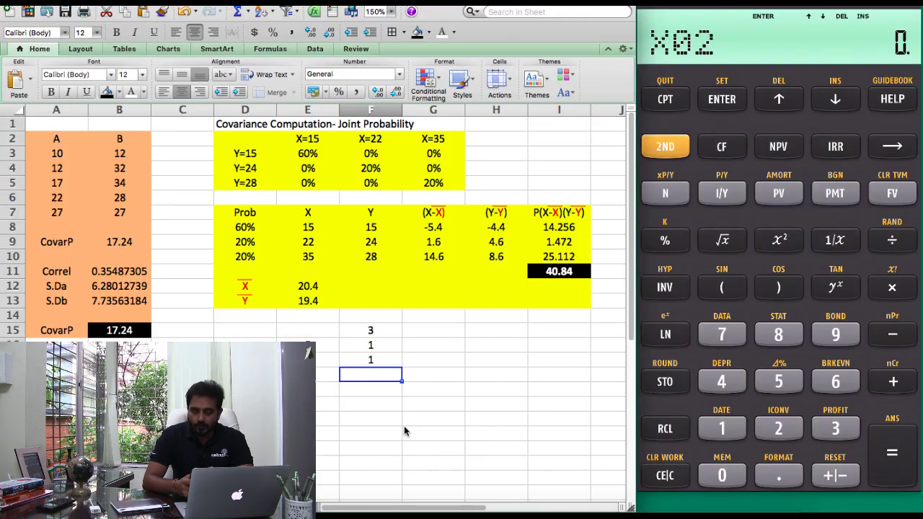
Step: Enter 15 for both X and Y in the calculator's second and third data points
{"action": "type", "text": "1"}
{"action": "key", "text": "Return"}
{"action": "key", "text": "Down"}
{"action": "type", "text": "15"}
{"action": "key", "text": "Return"}
{"action": "key", "text": "Down"}
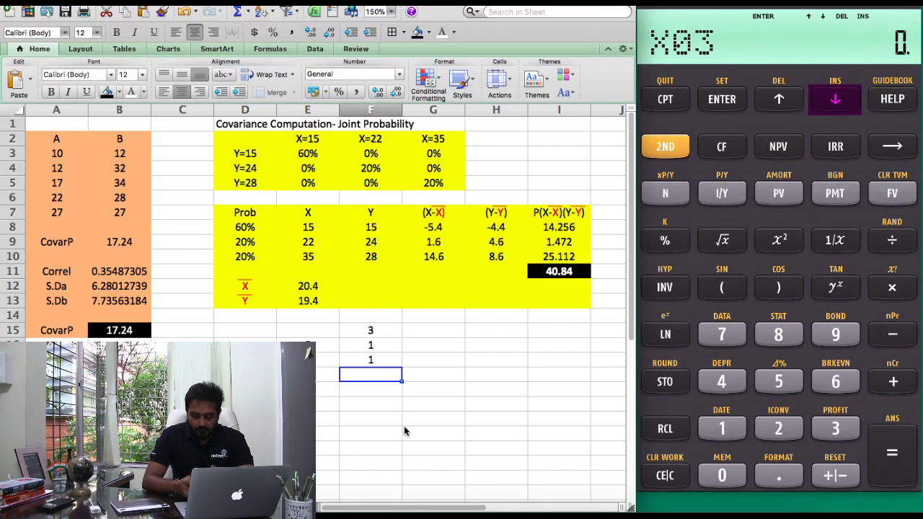
{"action": "type", "text": "15"}
{"action": "key", "text": "Return"}
{"action": "key", "text": "Down"}
{"action": "type", "text": "15"}
{"action": "key", "text": "Return"}
{"action": "key", "text": "Down"}
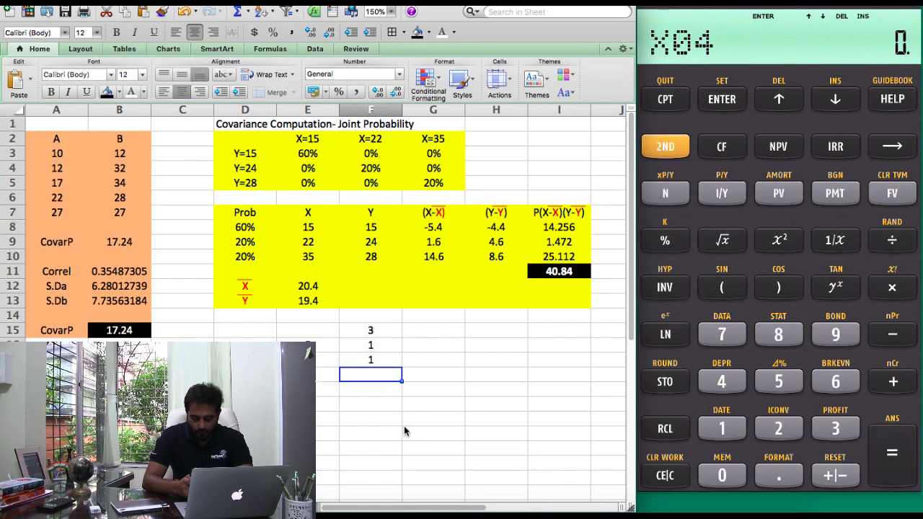
Step: Enter X04 = 22 and Y04 = 24 as the fourth data point and recheck the pair
{"action": "type", "text": "22"}
{"action": "key", "text": "Return"}
{"action": "key", "text": "Down"}
{"action": "type", "text": "24"}
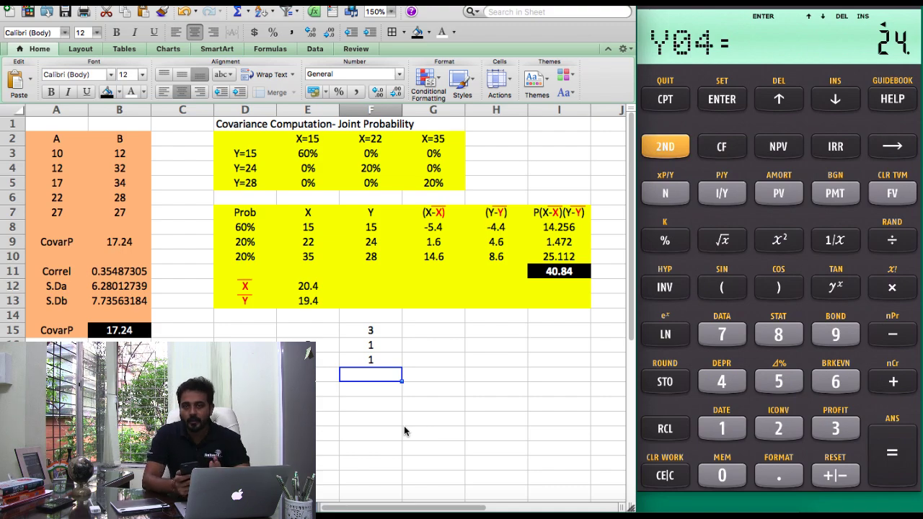
{"action": "key", "text": "Up"}
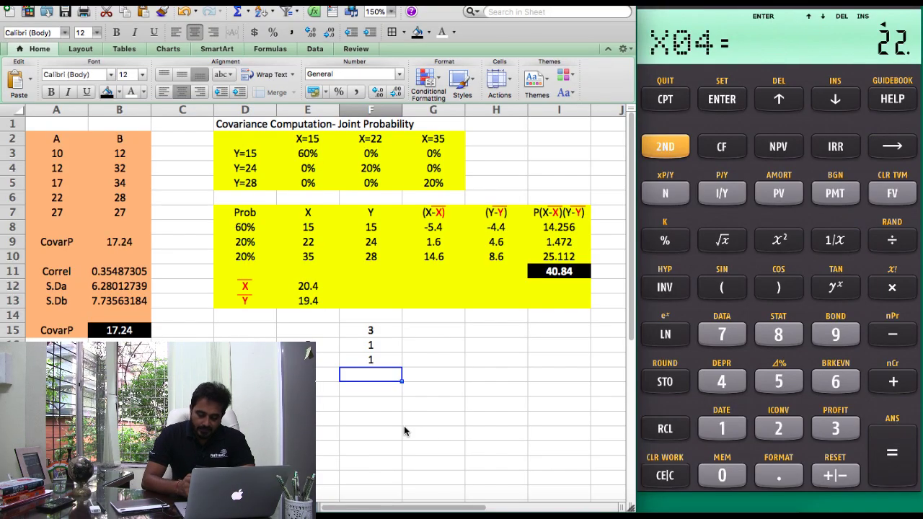
{"action": "key", "text": "Down"}
{"action": "key", "text": "Down"}
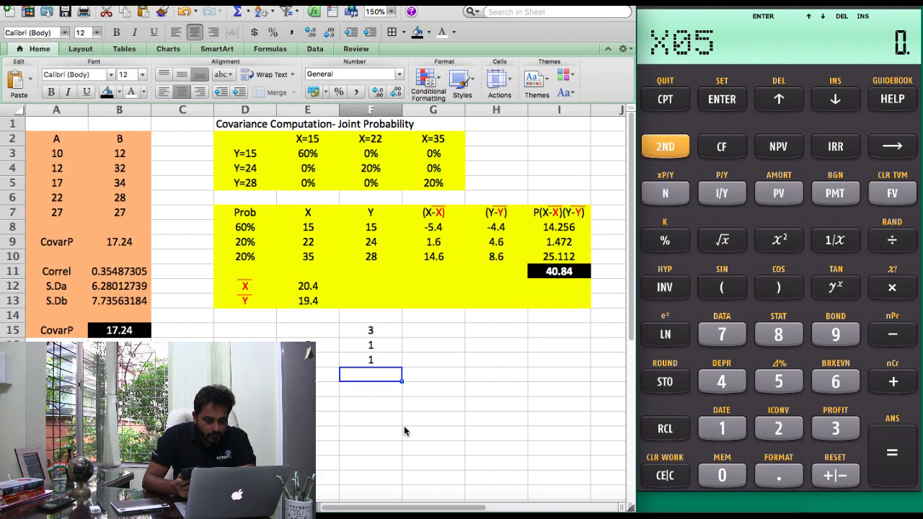
Step: Enter X05 = 35 and Y05 = 28 as the fifth data point on the calculator
{"action": "key", "text": "3"}
{"action": "key", "text": "5"}
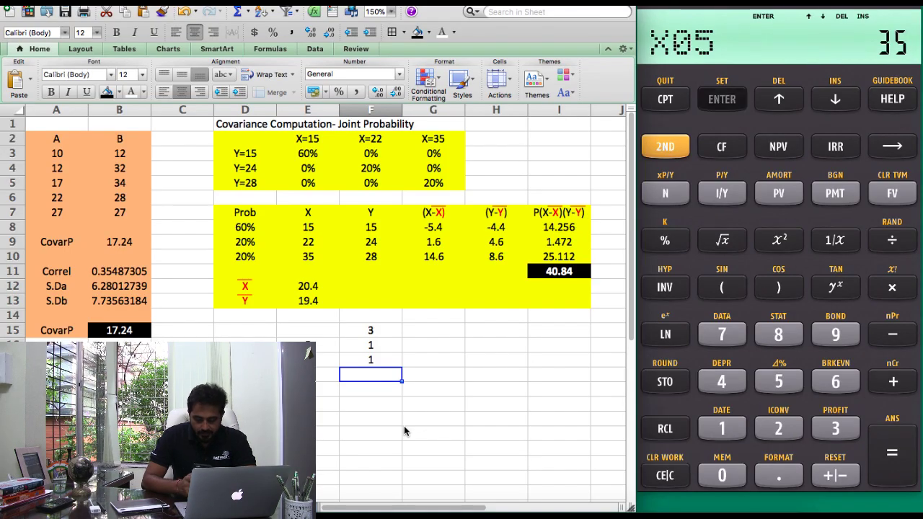
{"action": "key", "text": "Return"}
{"action": "key", "text": "Down"}
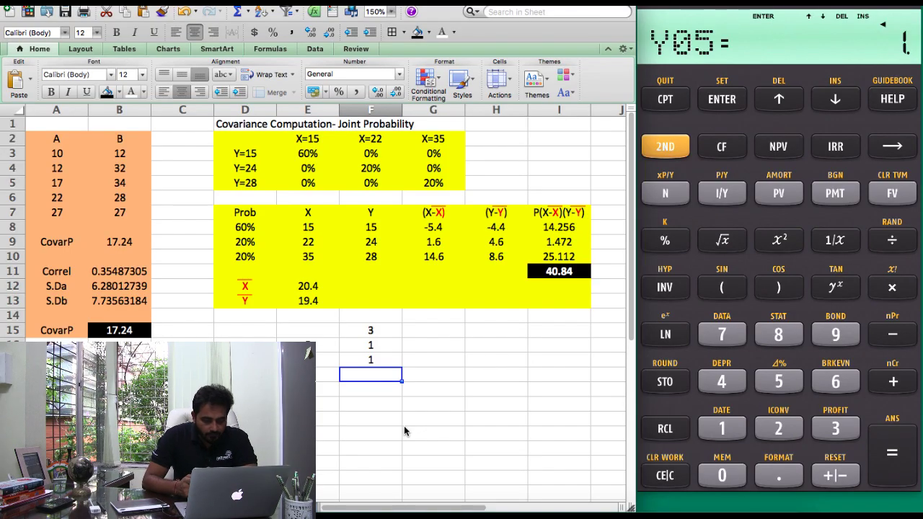
{"action": "type", "text": "28"}
{"action": "key", "text": "Return"}
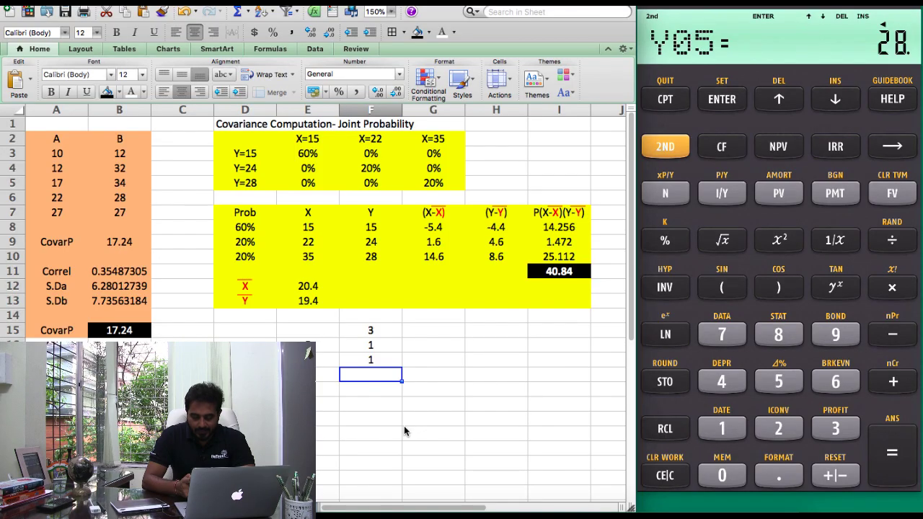
Step: Compute the linear statistics, storing σx in memory 1 and σy in memory 2, and go on to the correlation r
{"action": "key", "text": "ctrl+8"}
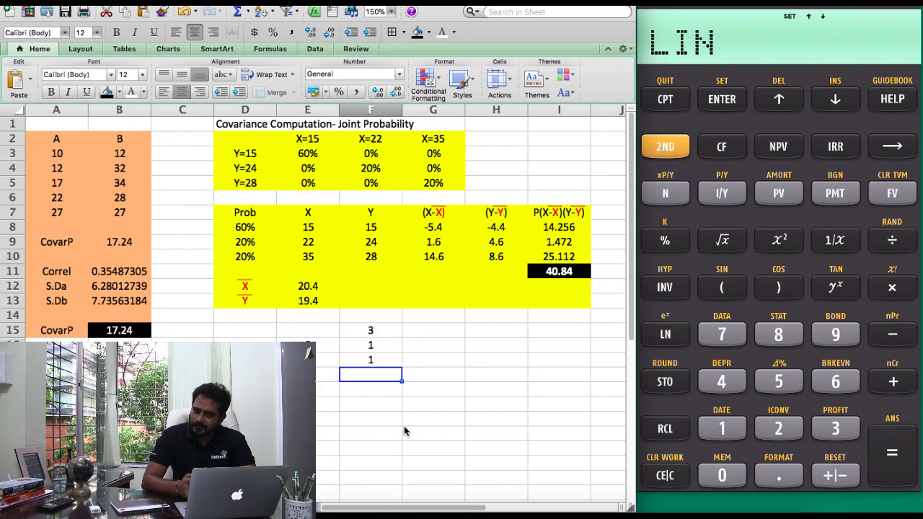
{"action": "key", "text": "Down"}
{"action": "key", "text": "Down"}
{"action": "key", "text": "Down"}
{"action": "key", "text": "Down"}
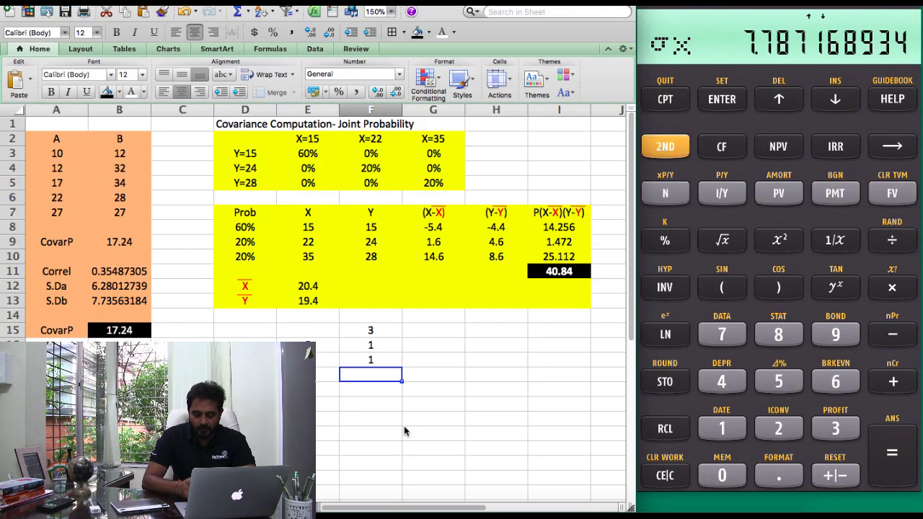
{"action": "key", "text": "Down"}
{"action": "key", "text": "Down"}
{"action": "key", "text": "Down"}
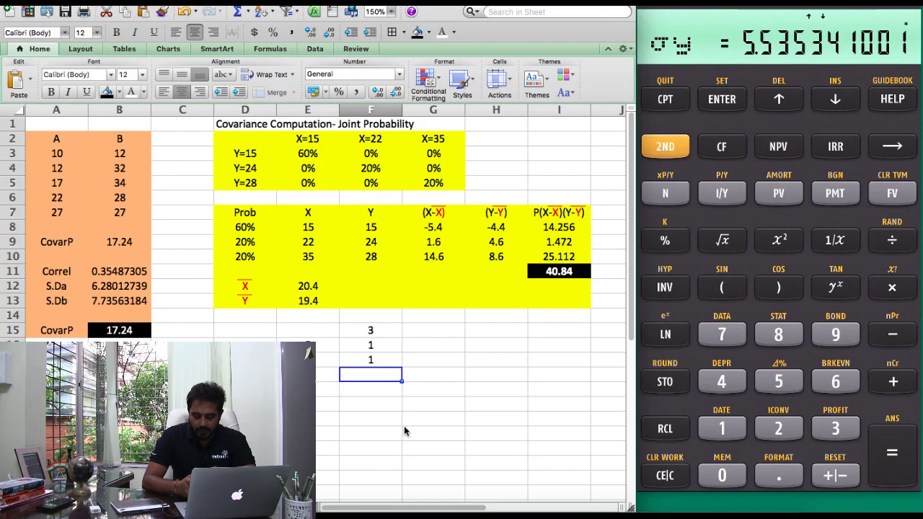
{"action": "key", "text": "Down"}
{"action": "key", "text": "Down"}
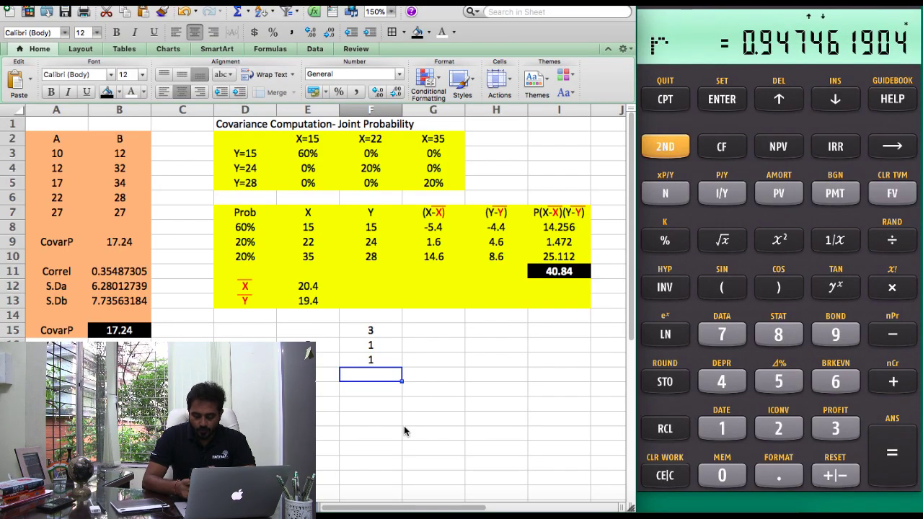
Step: Multiply the correlation r by the stored σx and σy to compute the covariance on the calculator
{"action": "key", "text": "3"}
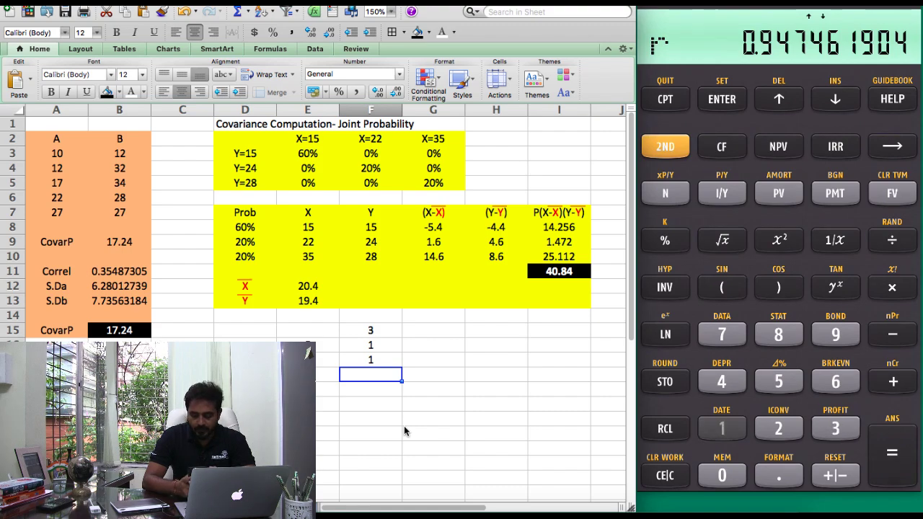
{"action": "type", "text": "7.787168934"}
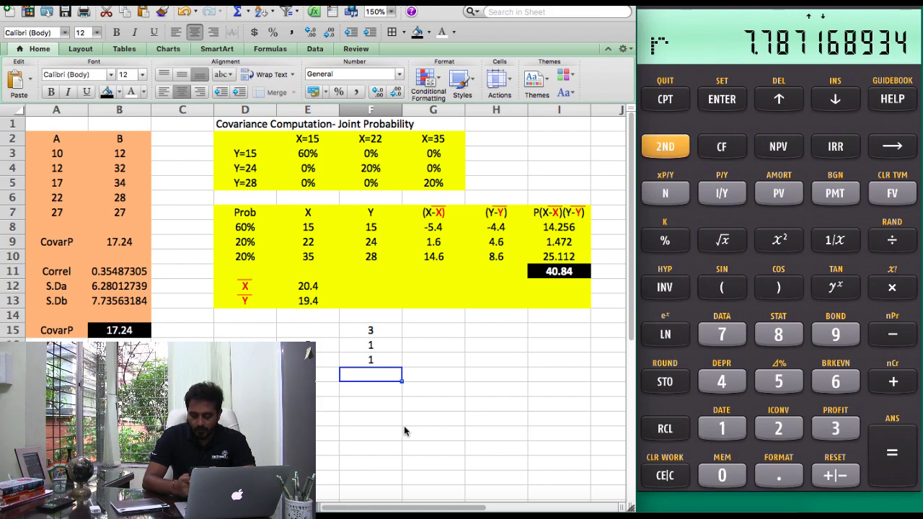
{"action": "key", "text": "r"}
{"action": "key", "text": "2"}
{"action": "key", "text": "asterisk"}
{"action": "key", "text": "r"}
{"action": "key", "text": "1"}
{"action": "key", "text": "equal"}
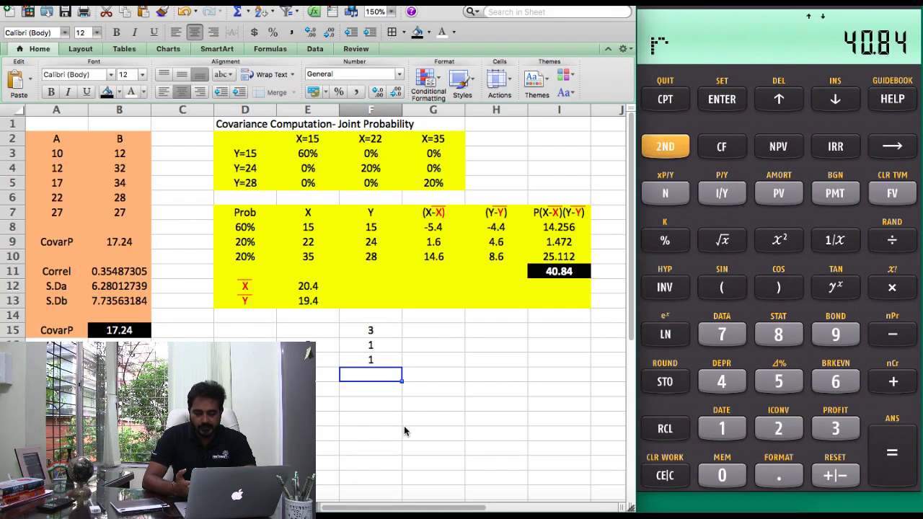
{"action": "key", "text": "super+c"}
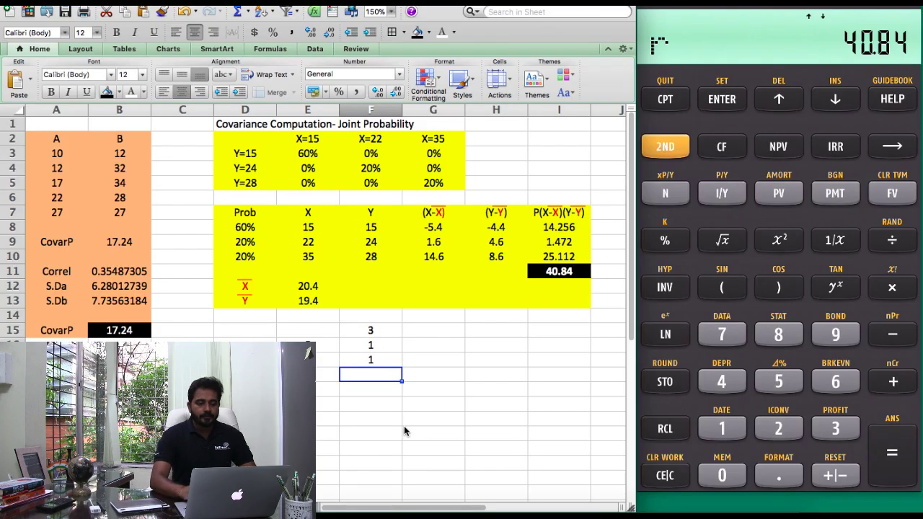
Step: Set the joint probability for X=15, Y=15 to 50% and for X=22, Y=24 to 30%
{"action": "left_click", "coordinate": [313, 155]}
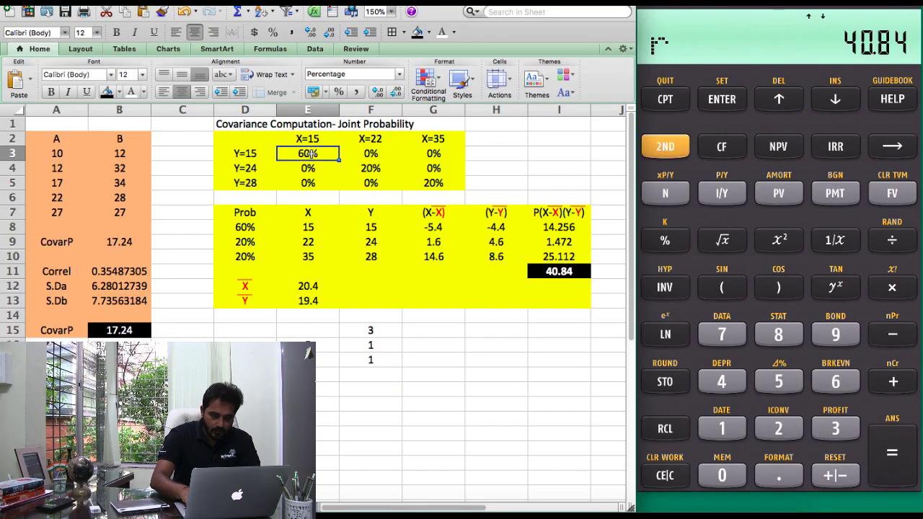
{"action": "type", "text": "50"}
{"action": "key", "text": "Return"}
{"action": "key", "text": "Right"}
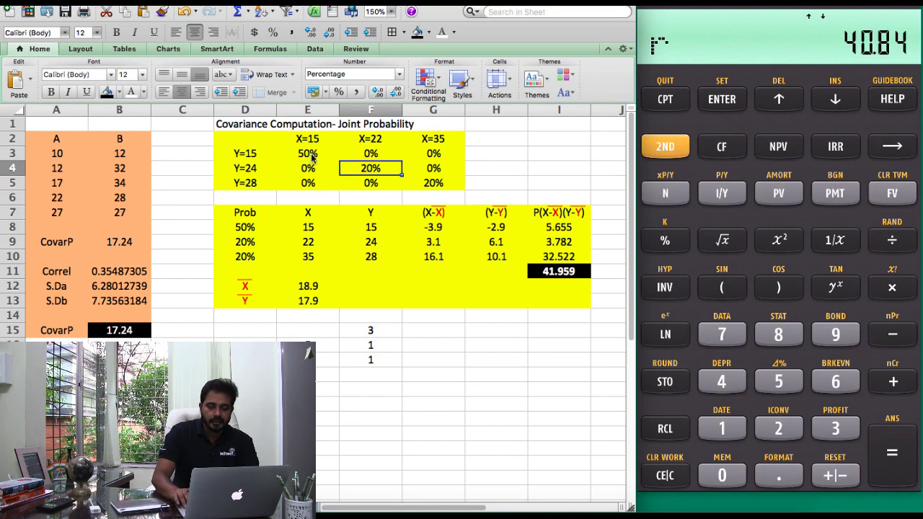
{"action": "type", "text": "30"}
{"action": "key", "text": "Return"}
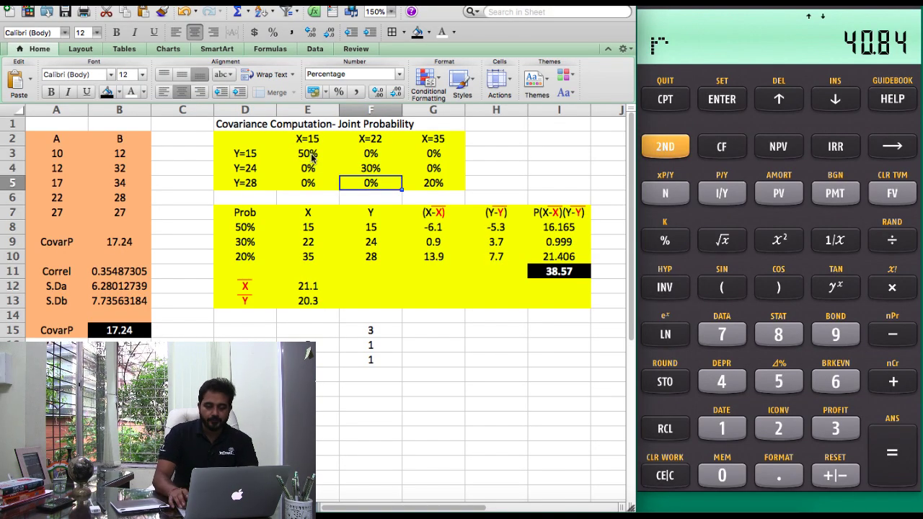
Step: Change the formula in F15 to =E16*0.5 to match the 50% joint probability
{"action": "key", "text": "Right"}
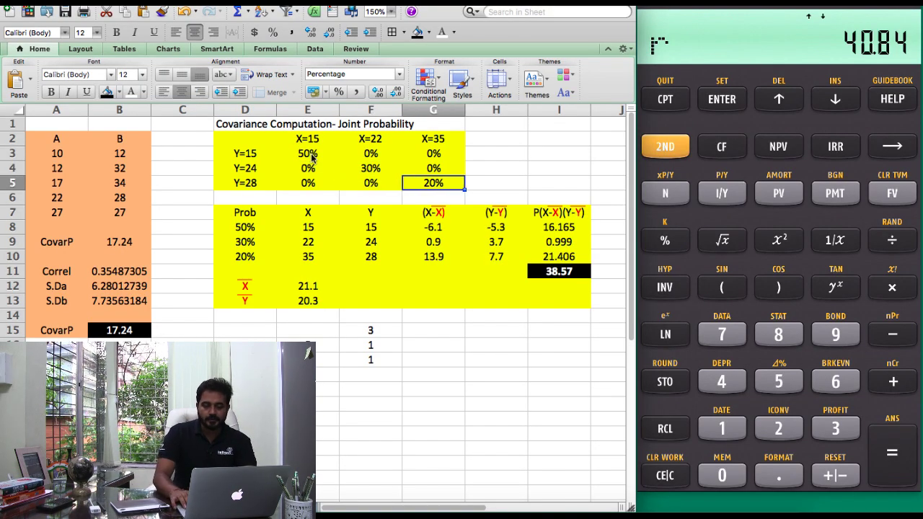
{"action": "key", "text": "Down"}
{"action": "key", "text": "Down"}
{"action": "key", "text": "Down"}
{"action": "key", "text": "Down"}
{"action": "key", "text": "Down"}
{"action": "key", "text": "Down"}
{"action": "key", "text": "Down"}
{"action": "key", "text": "Down"}
{"action": "key", "text": "Down"}
{"action": "key", "text": "Down"}
{"action": "key", "text": "Down"}
{"action": "key", "text": "Down"}
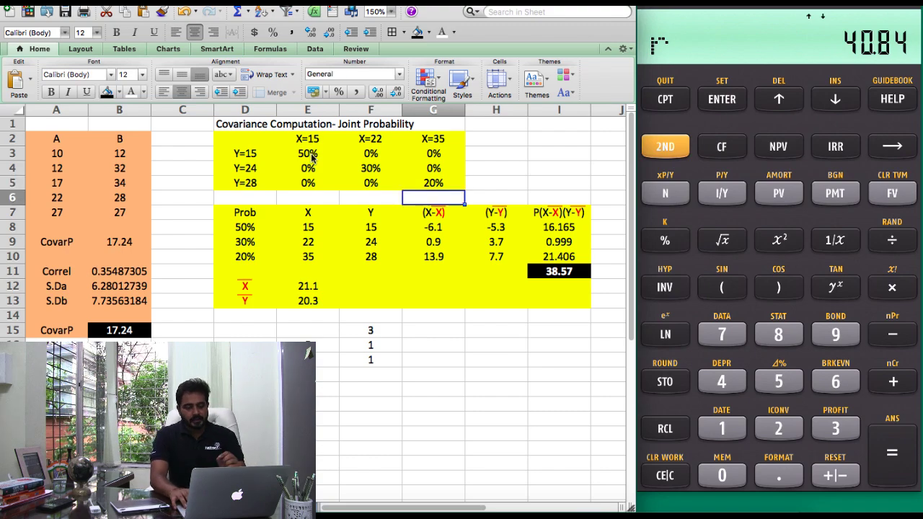
{"action": "key", "text": "Left"}
{"action": "key", "text": "Left"}
{"action": "key", "text": "Up"}
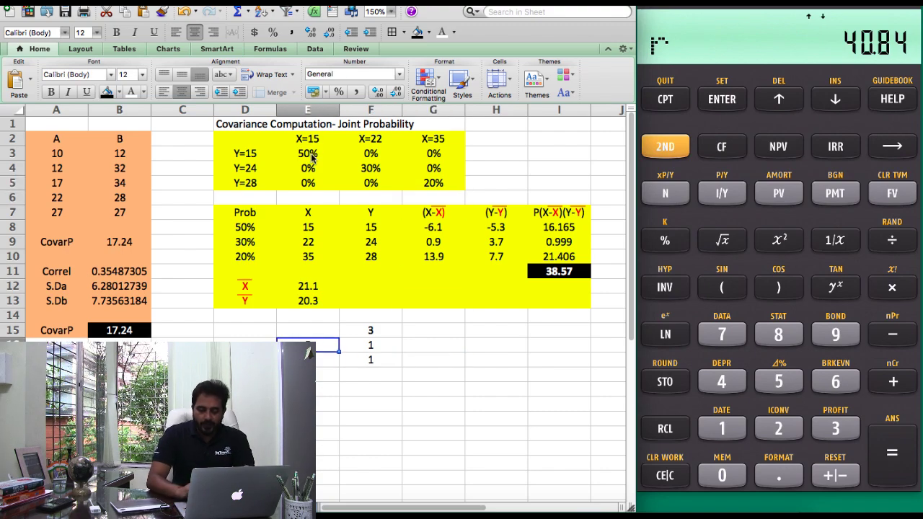
{"action": "double_click", "coordinate": [394, 336]}
{"action": "key", "text": "BackSpace"}
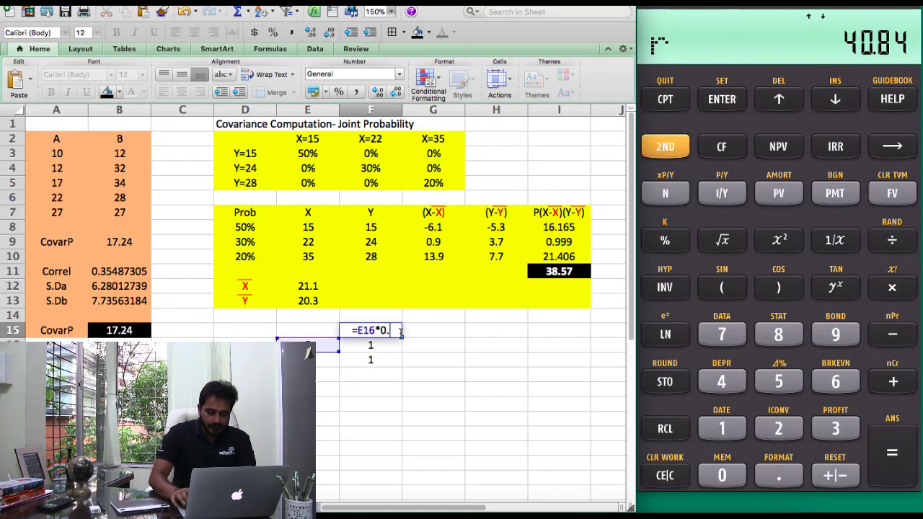
{"action": "type", "text": "5"}
{"action": "key", "text": "Return"}
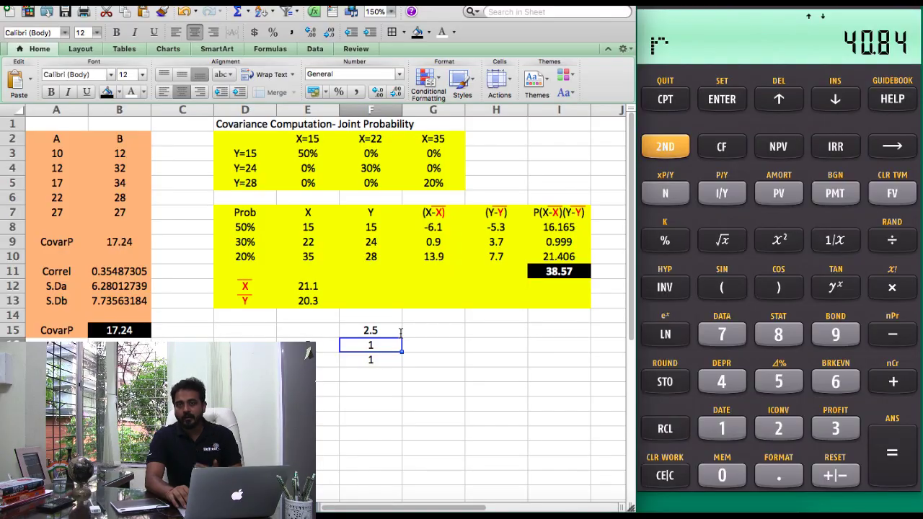
Step: Set the total number of data points in E16 to 10
{"action": "key", "text": "Left"}
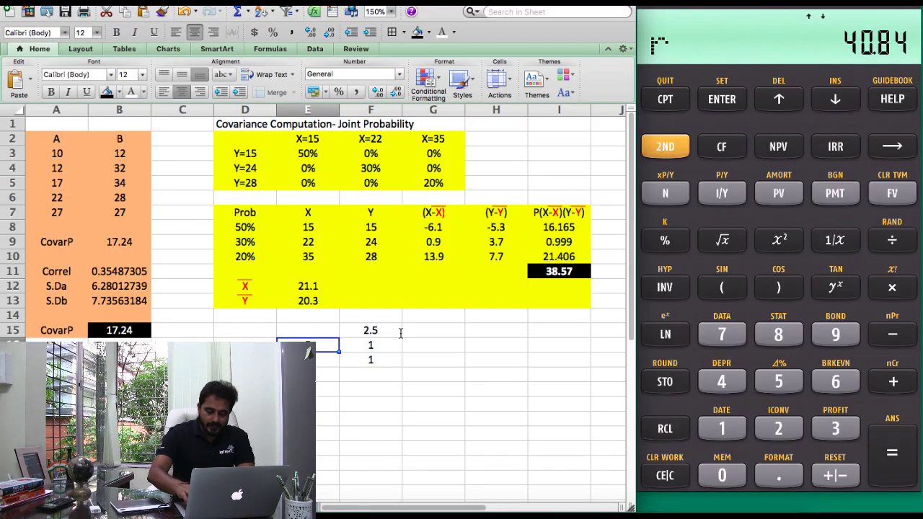
{"action": "type", "text": "="}
{"action": "key", "text": "Return"}
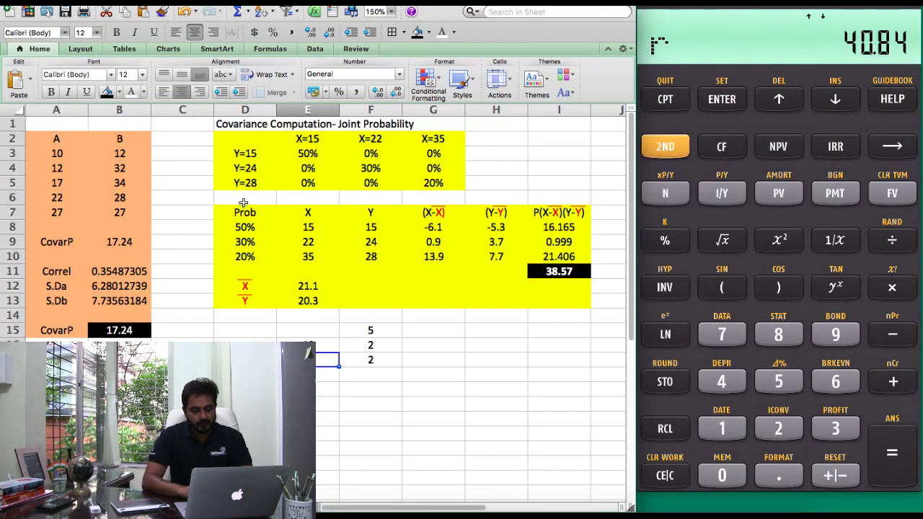
Step: Set the data point count in F16 to 3 to match the 30% probability for X=22, Y=24
{"action": "left_click_drag", "start_coordinate": [220, 216], "coordinate": [557, 305]}
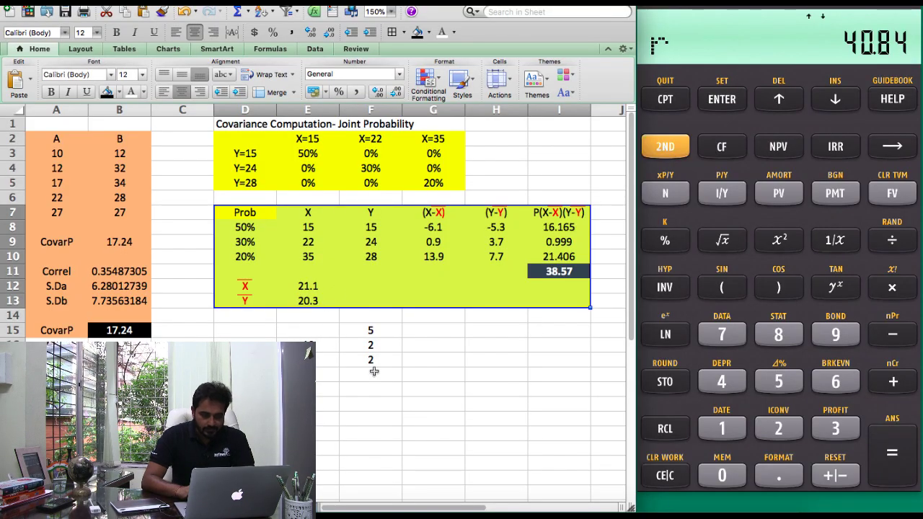
{"action": "left_click", "coordinate": [308, 349]}
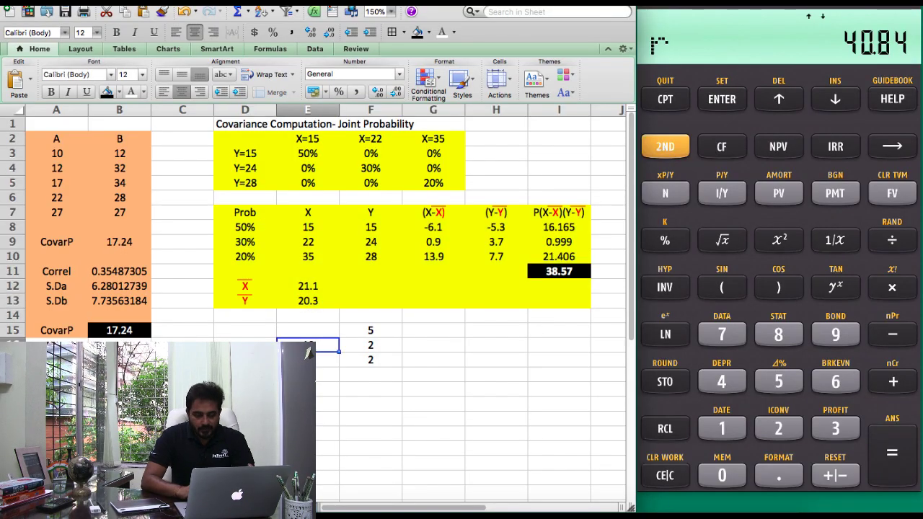
{"action": "left_click", "coordinate": [307, 155]}
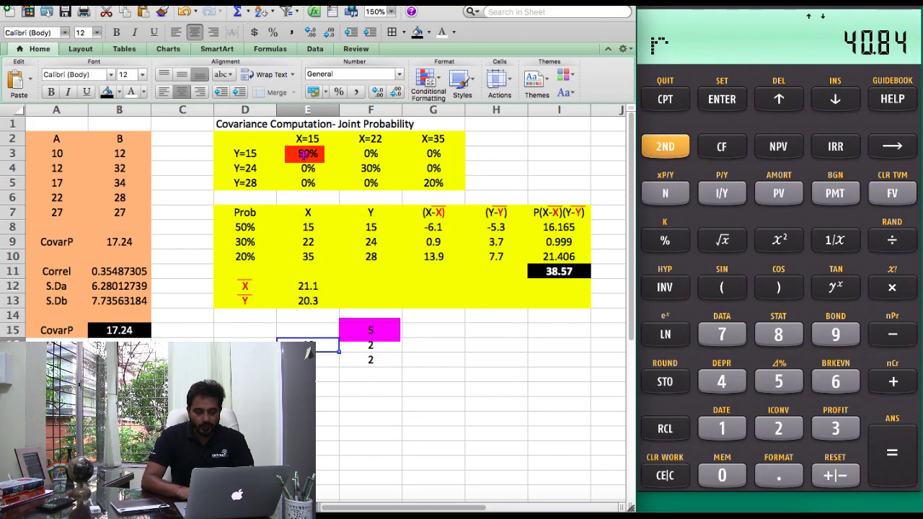
{"action": "left_click", "coordinate": [373, 329]}
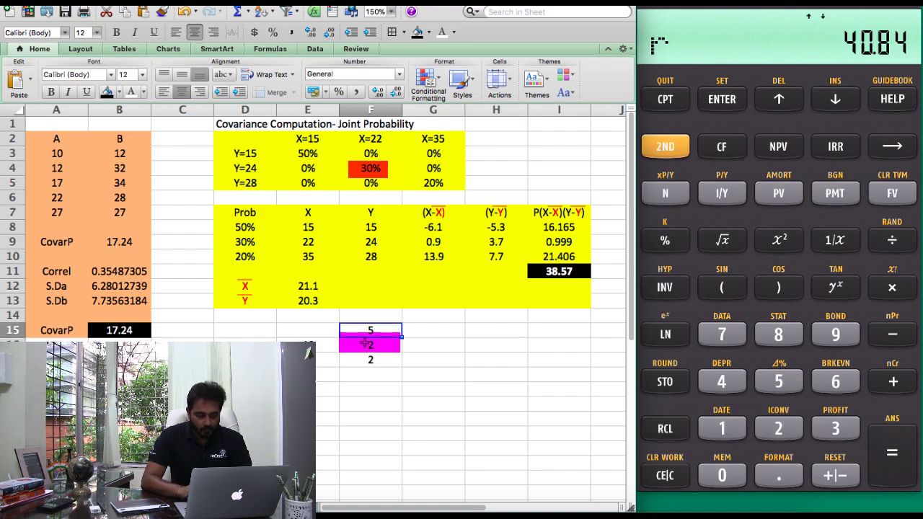
{"action": "key", "text": "Down"}
{"action": "key", "text": "Down"}
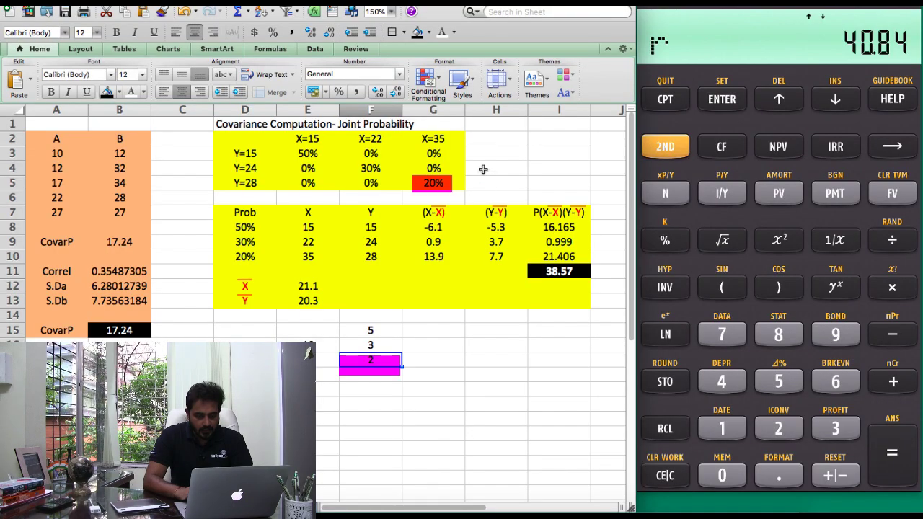
{"action": "key", "text": "Down"}
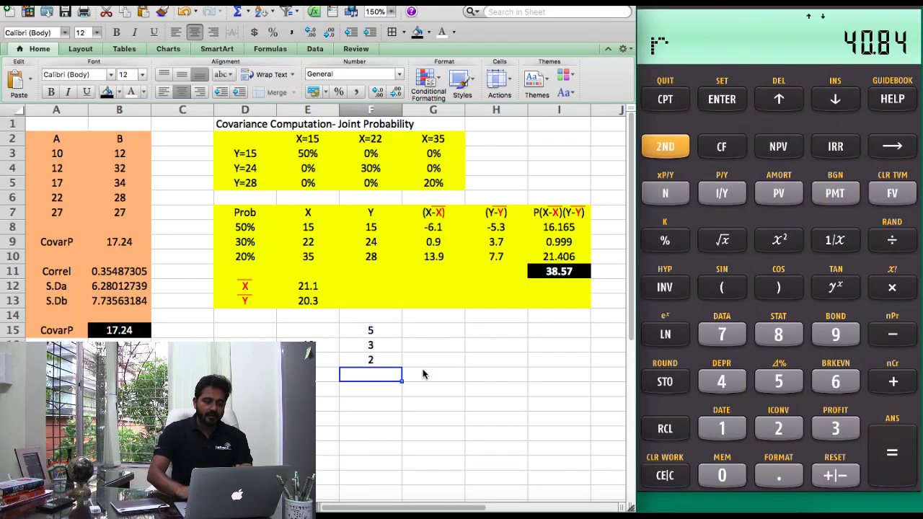
Step: Set the joint probability for X=15, Y=15 to 65% and for X=22, Y=24 to 15%
{"action": "left_click", "coordinate": [307, 154]}
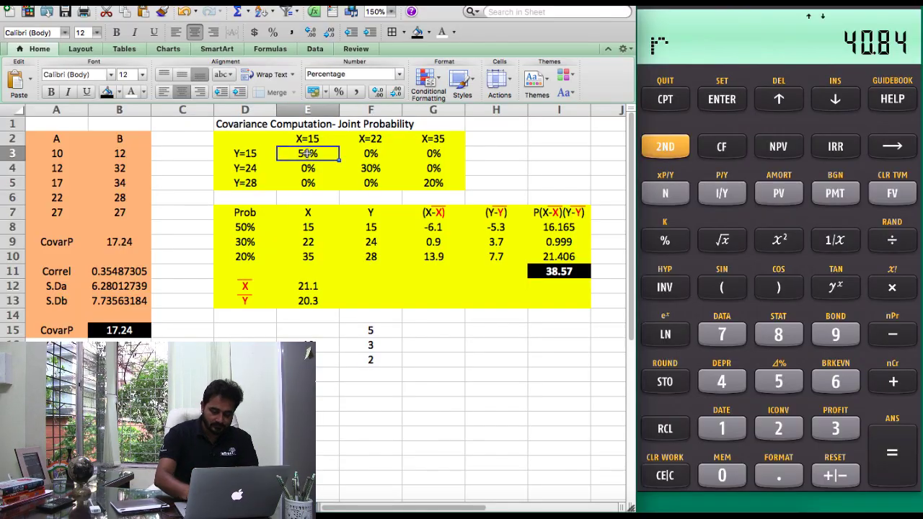
{"action": "type", "text": "65"}
{"action": "key", "text": "Return"}
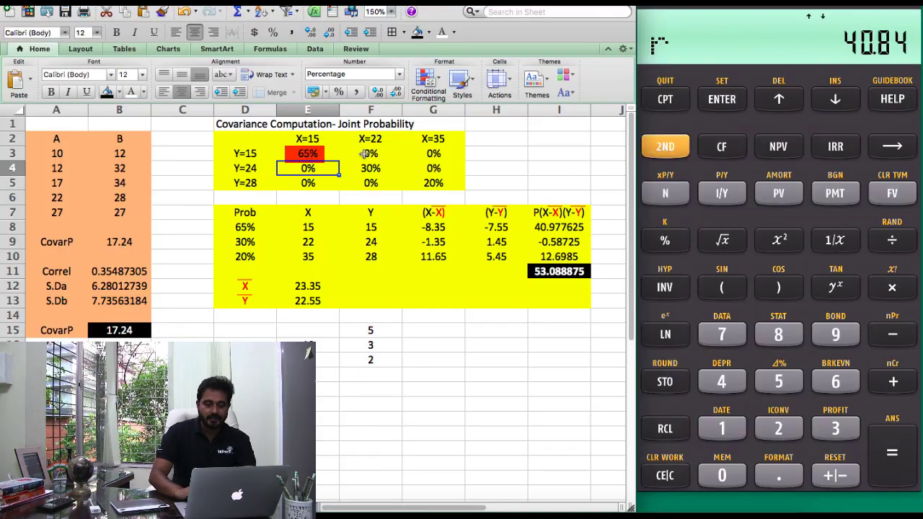
{"action": "left_click", "coordinate": [373, 168]}
{"action": "type", "text": "15"}
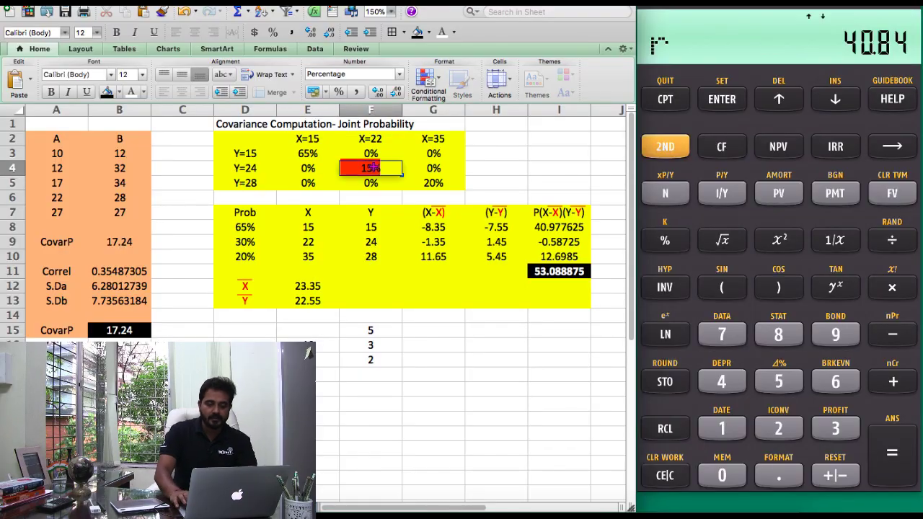
{"action": "key", "text": "Return"}
{"action": "key", "text": "Up"}
{"action": "key", "text": "Right"}
{"action": "key", "text": "Down"}
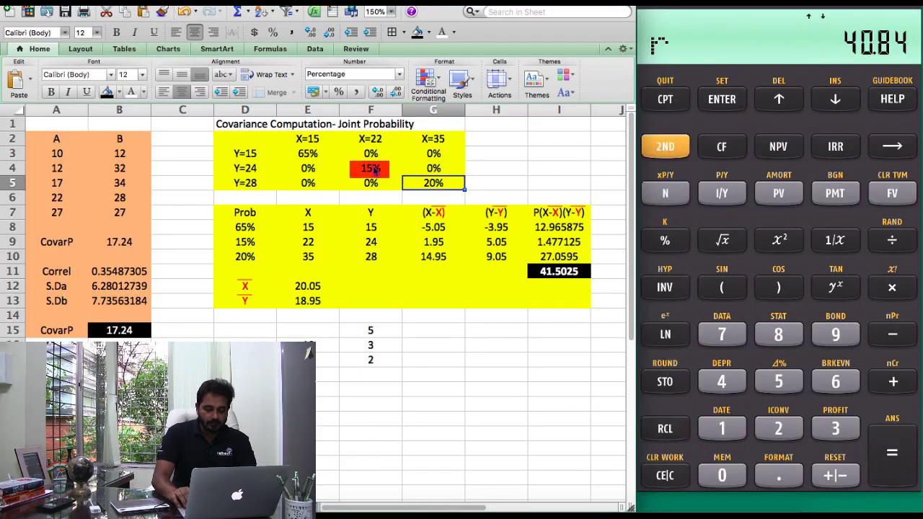
{"action": "type", "text": "20"}
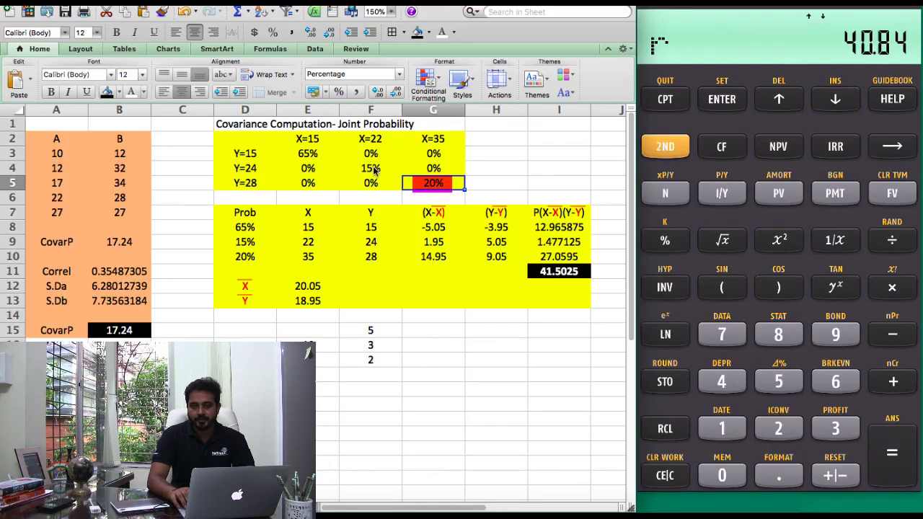
{"action": "key", "text": "Escape"}
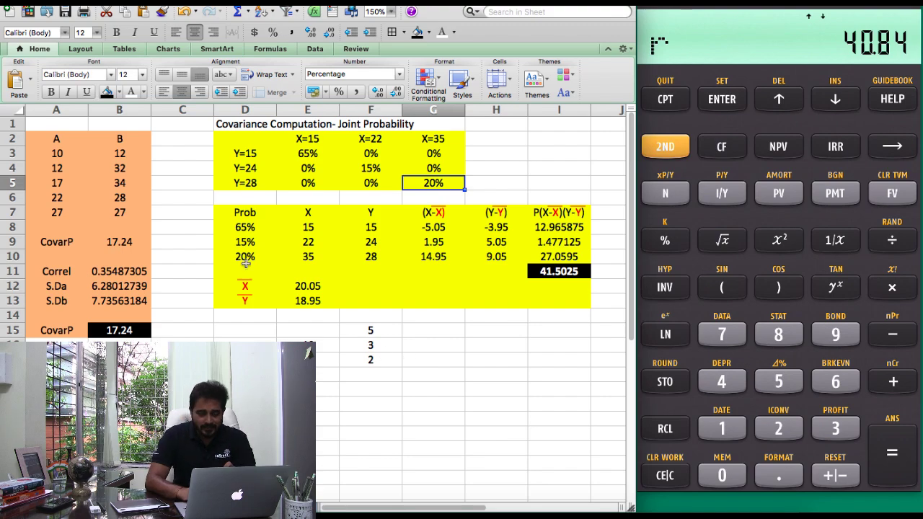
Step: Set the total number of data points in E16 to 20
{"action": "left_click", "coordinate": [320, 345]}
{"action": "type", "text": "10"}
{"action": "key", "text": "Return"}
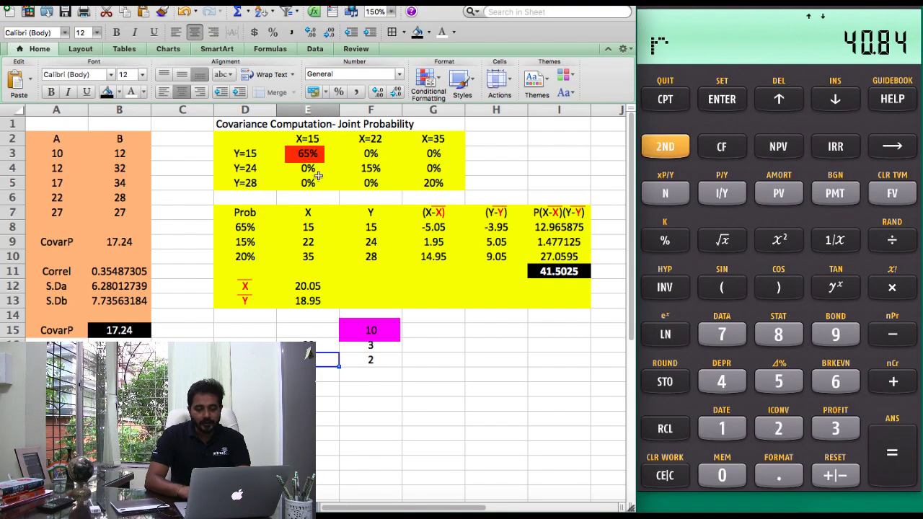
Step: Enter 13, 3 and 4 in F15:F17 as the data point counts for the 65%, 15% and 20% probabilities
{"action": "left_click", "coordinate": [371, 329]}
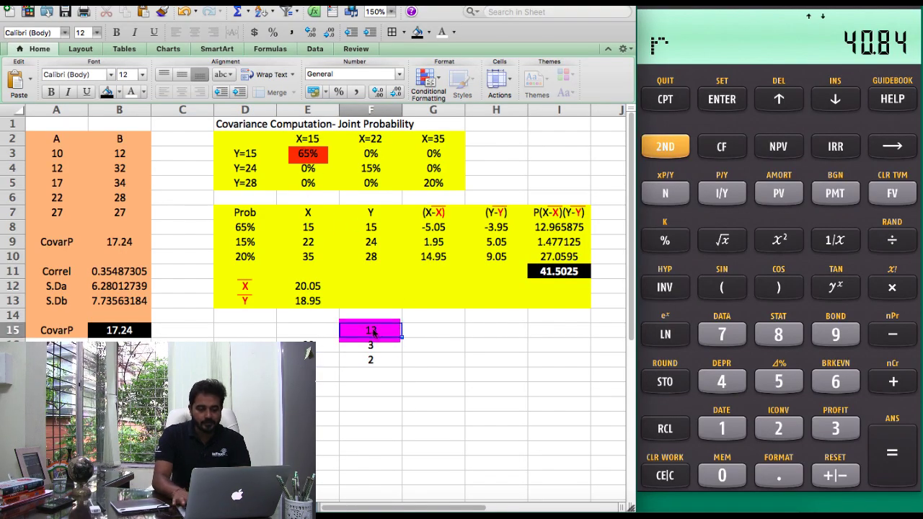
{"action": "type", "text": "13"}
{"action": "key", "text": "Return"}
{"action": "type", "text": "3"}
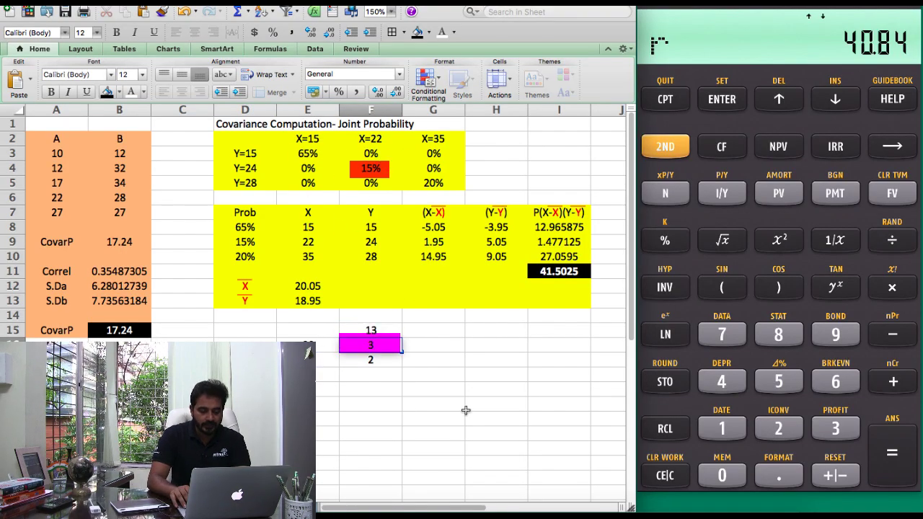
{"action": "key", "text": "Return"}
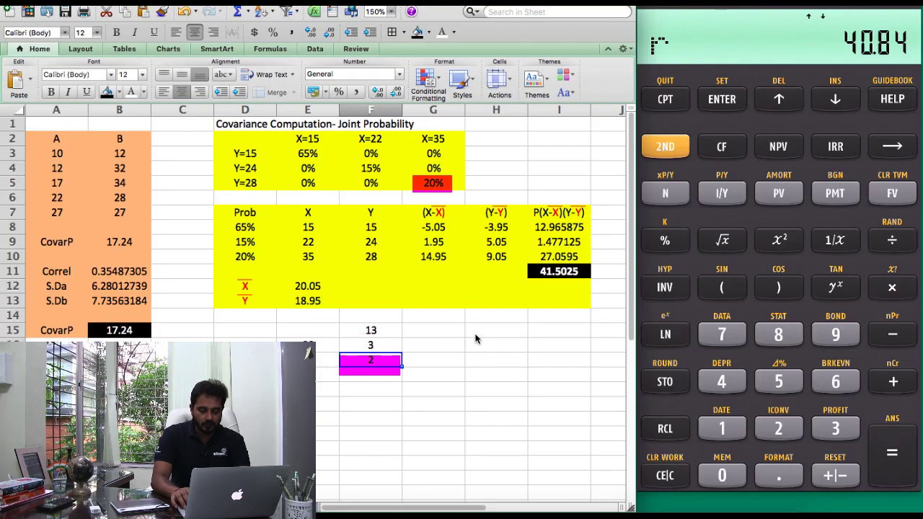
{"action": "type", "text": "4"}
{"action": "key", "text": "Return"}
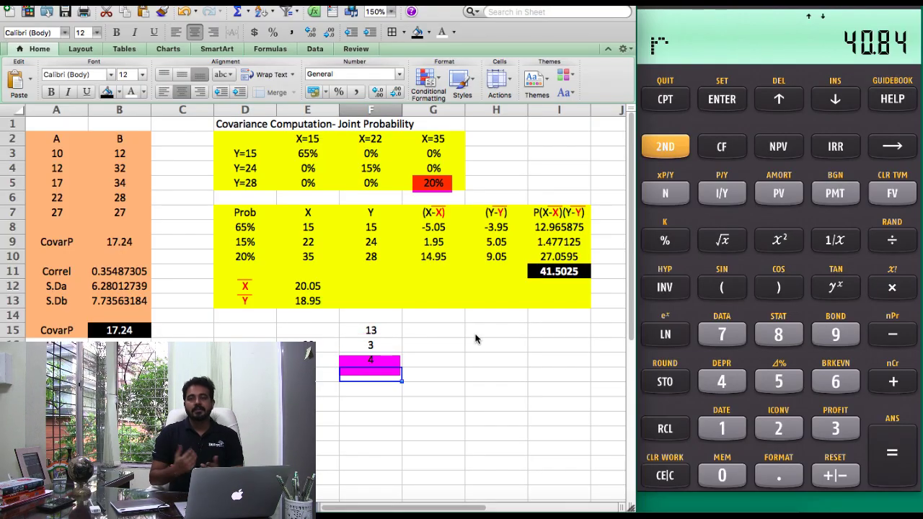